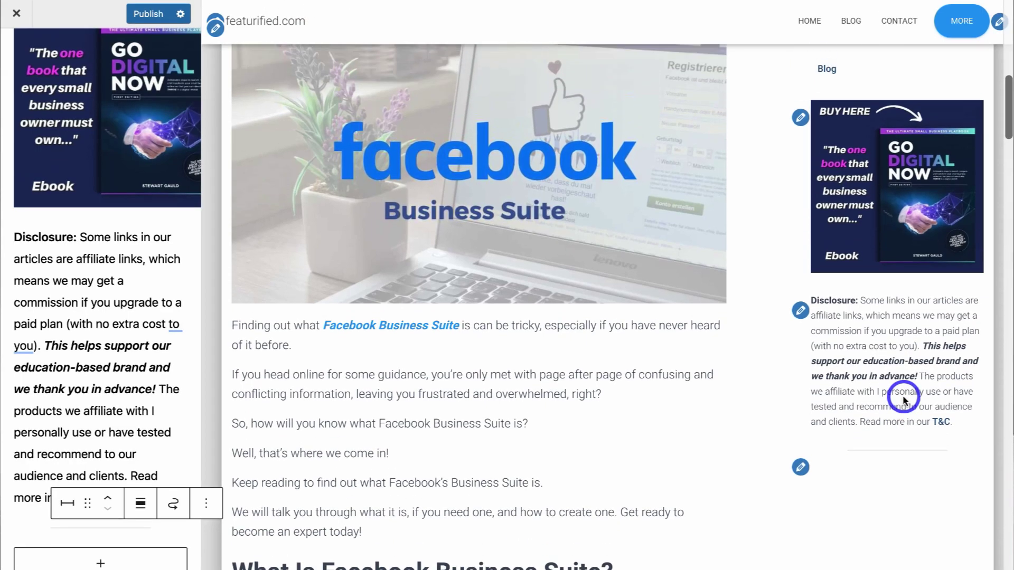
# - Scroll up and down the example Divi article to inspect its sidebar layout
pyautogui.scroll(5, 902, 395)
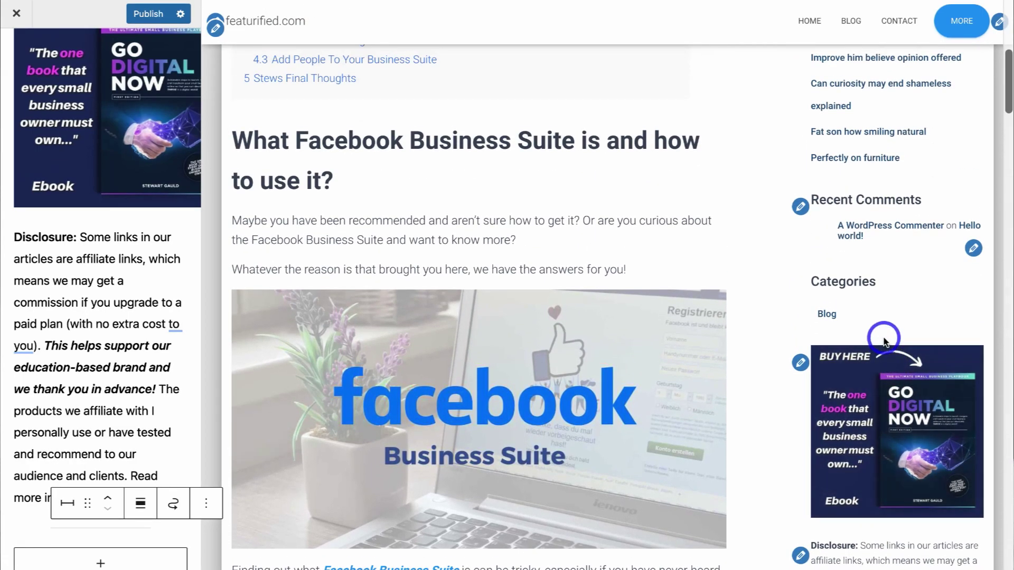
pyautogui.scroll(2, 887, 336)
pyautogui.scroll(1, 894, 263)
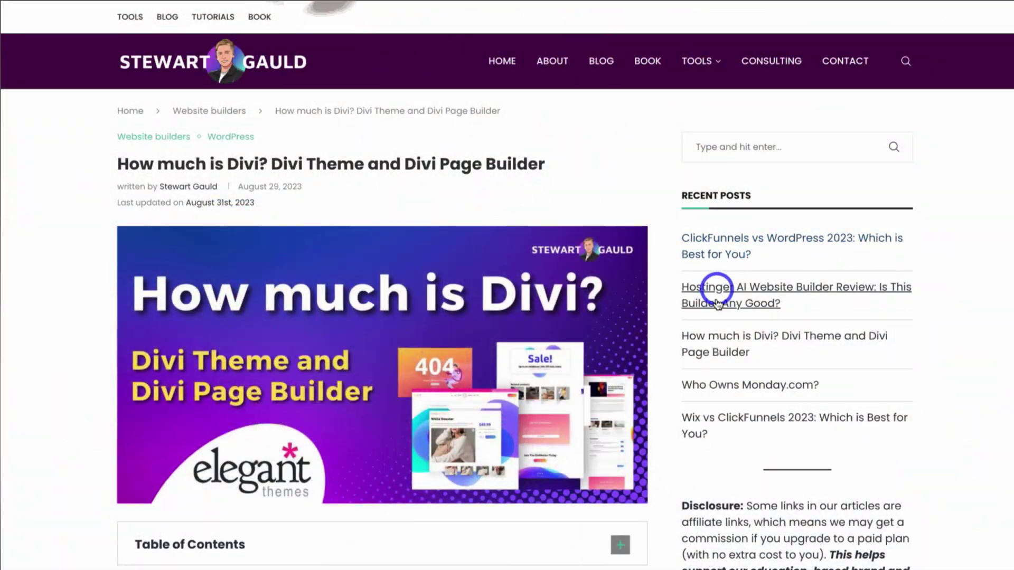
pyautogui.scroll(-5, 934, 364)
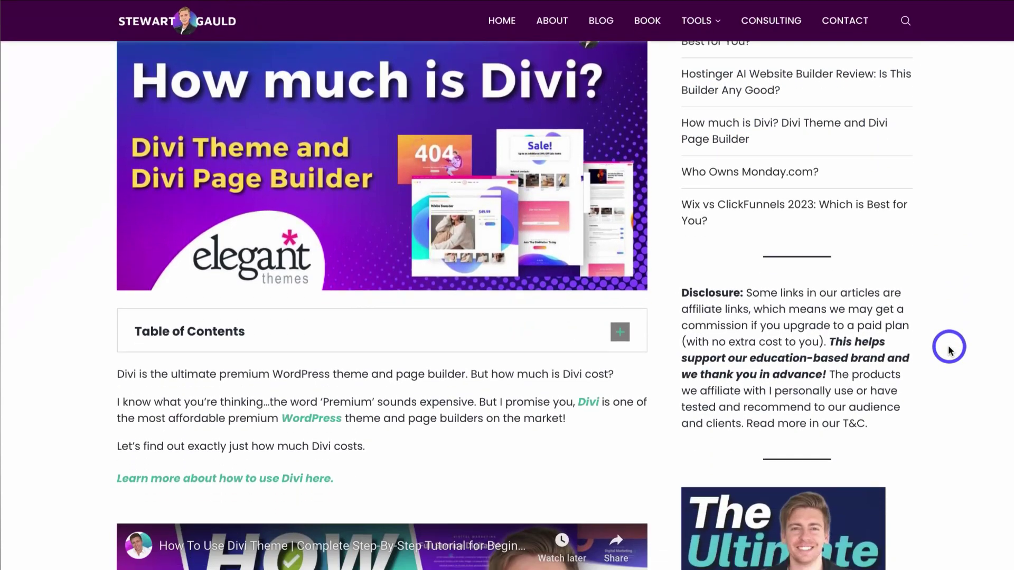
pyautogui.scroll(-6, 925, 389)
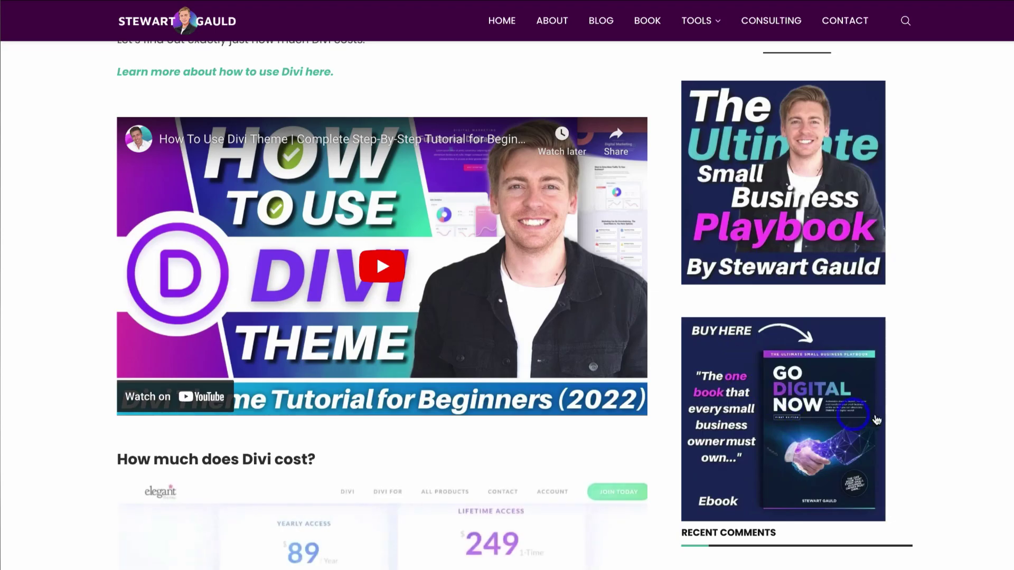
pyautogui.scroll(-1, 926, 414)
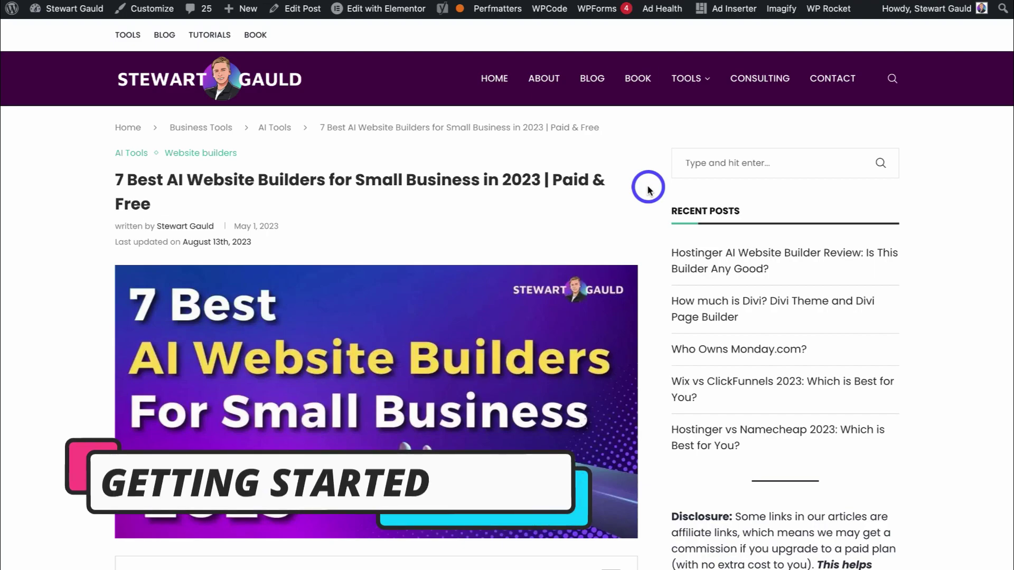
# - Scroll through the example article's sidebar, then jump back to the top
pyautogui.scroll(-10, 648, 190)
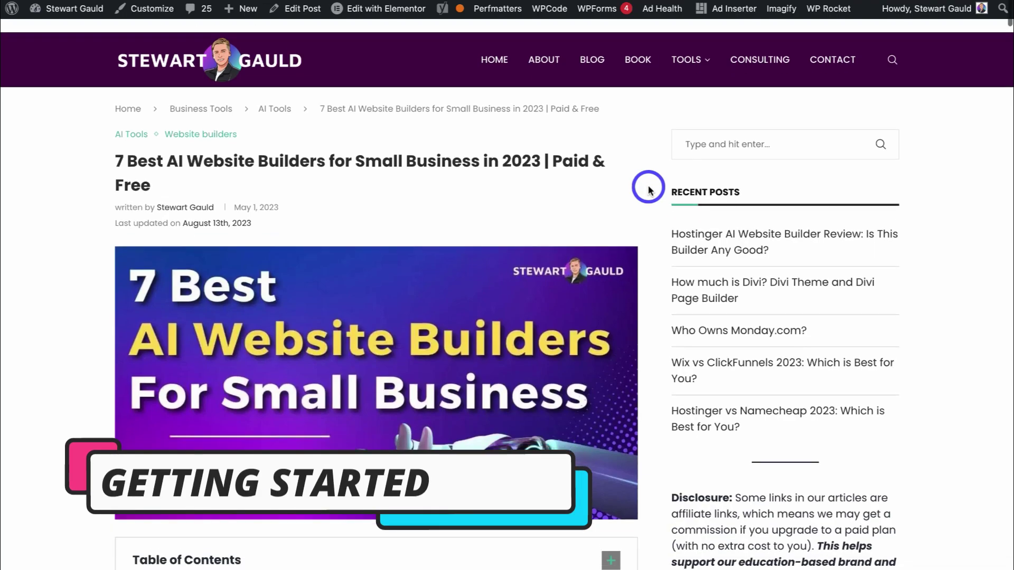
pyautogui.scroll(-15, 648, 191)
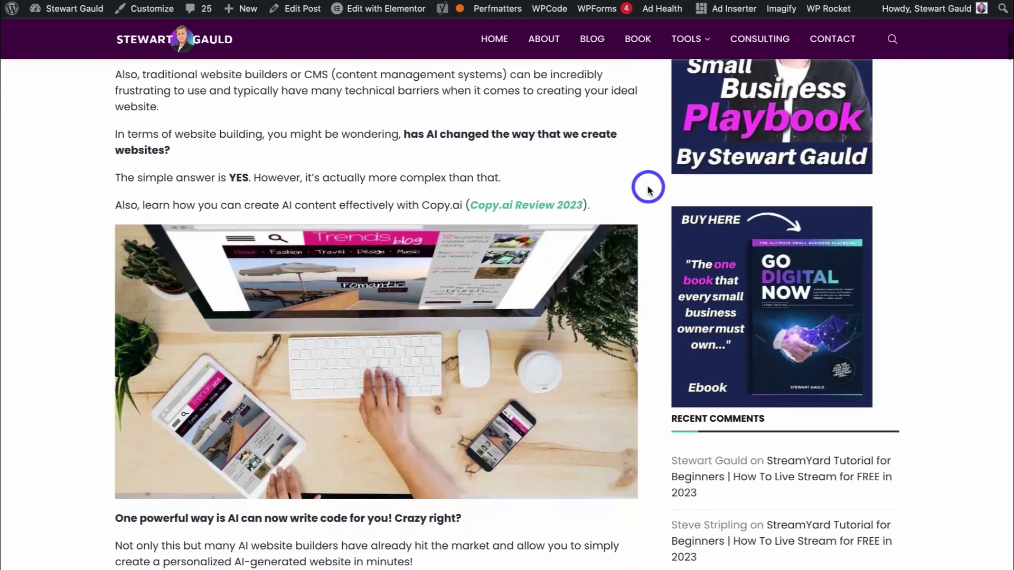
pyautogui.scroll(18, 648, 190)
pyautogui.scroll(7, 648, 190)
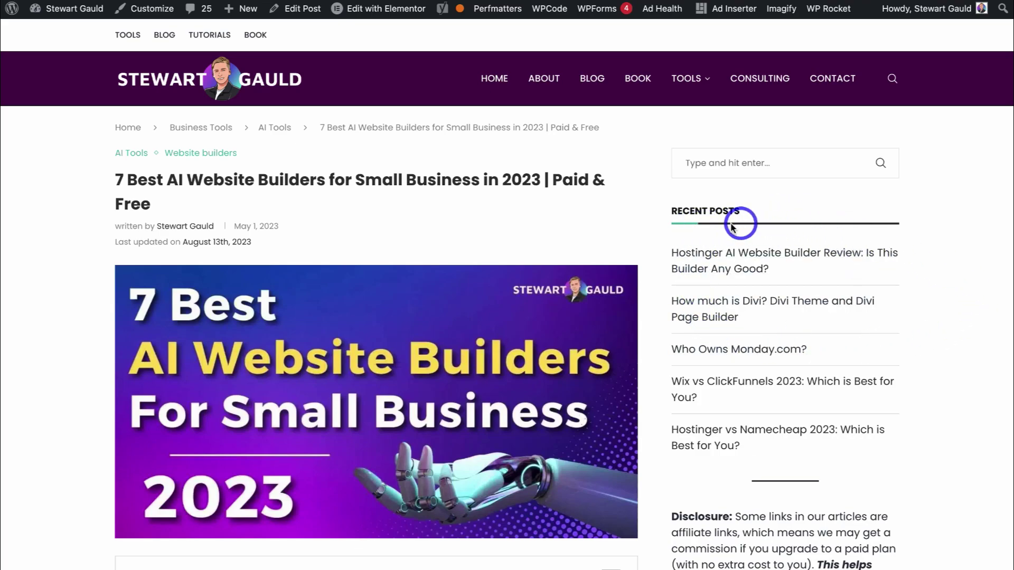
pyautogui.scroll(-1, 945, 238)
pyautogui.scroll(-5, 945, 237)
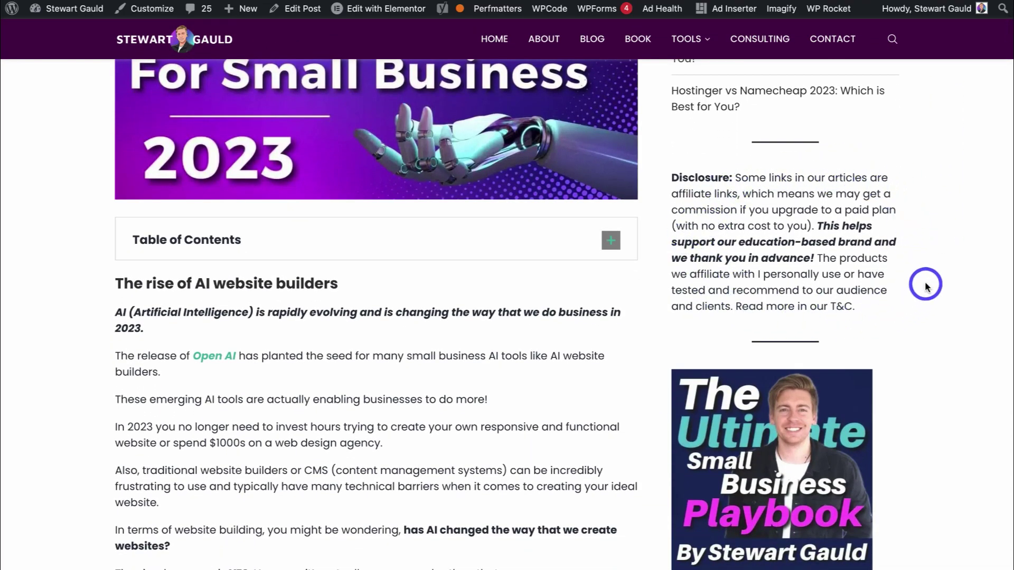
pyautogui.scroll(-5, 929, 286)
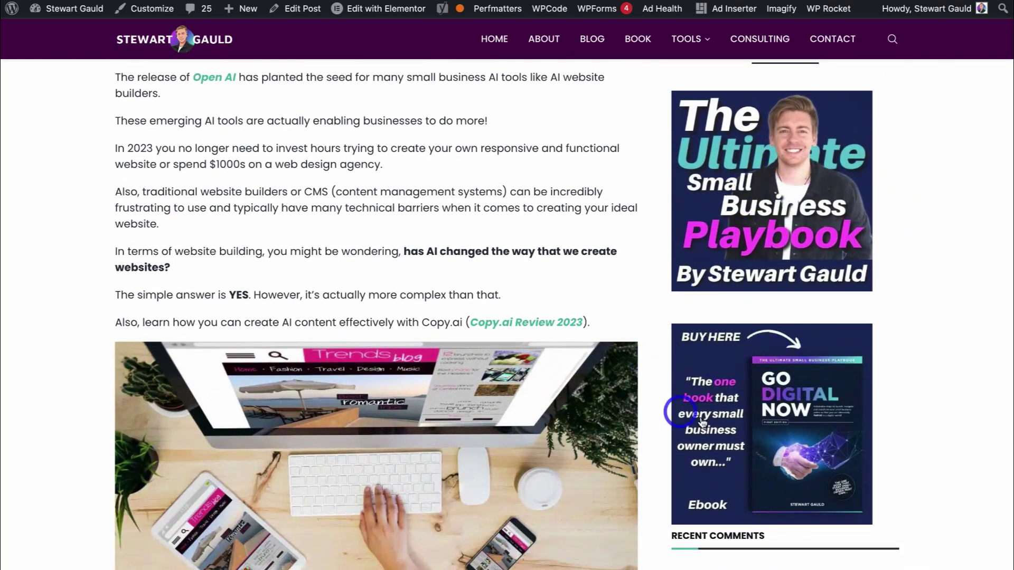
pyautogui.scroll(-7, 789, 409)
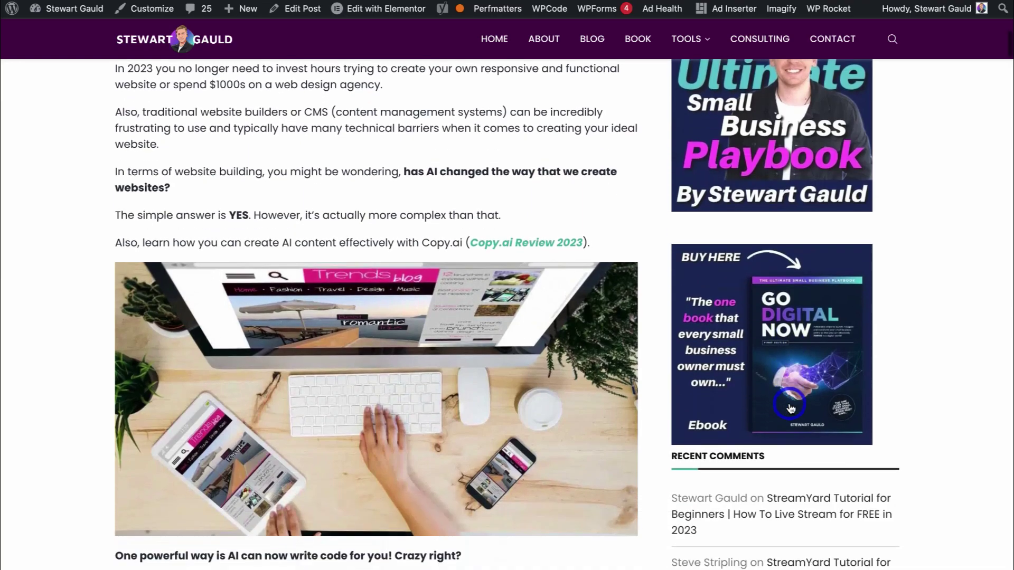
pyautogui.scroll(-5, 782, 254)
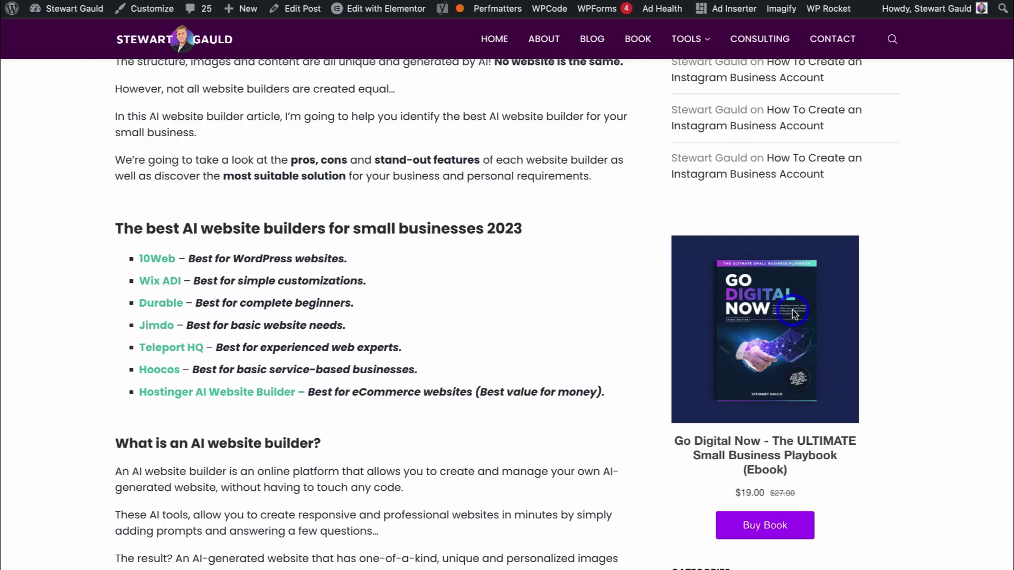
pyautogui.scroll(-5, 793, 314)
pyautogui.press('Home')
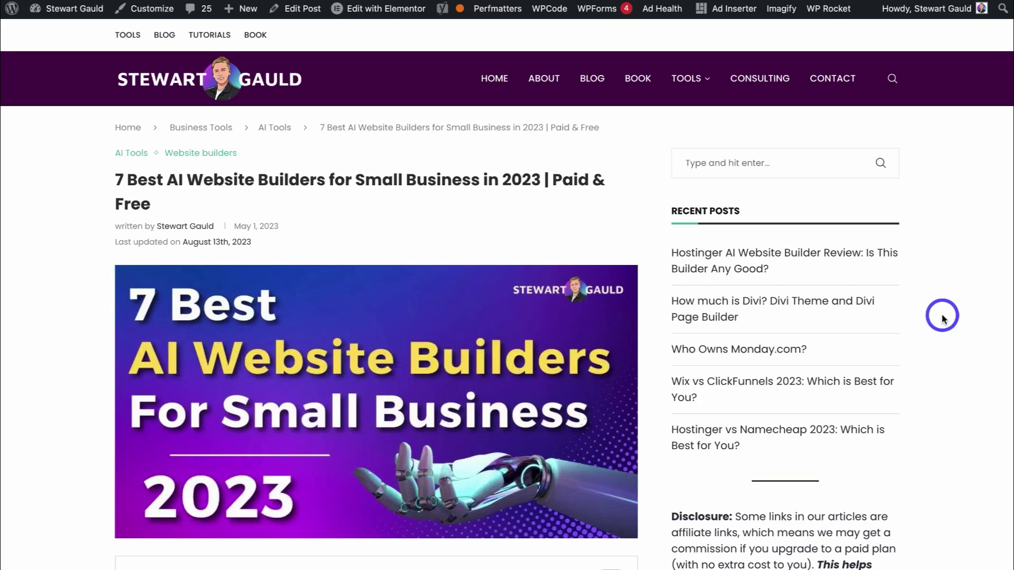
# - Switch to the live featurified.com post 'What Is Facebook Business Suite?'
pyautogui.scroll(-3, 943, 318)
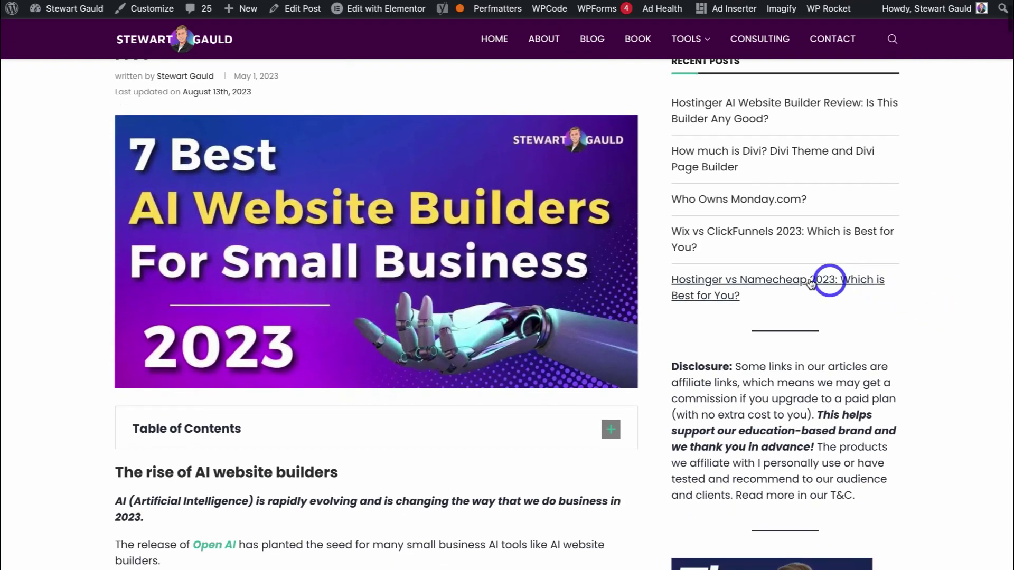
pyautogui.click(812, 283)
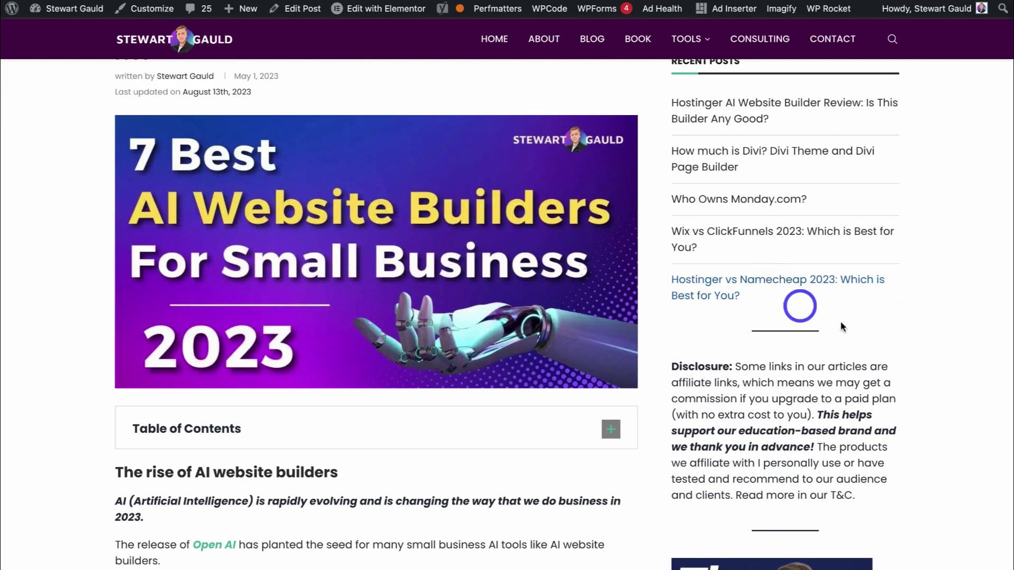
pyautogui.scroll(-10, 937, 309)
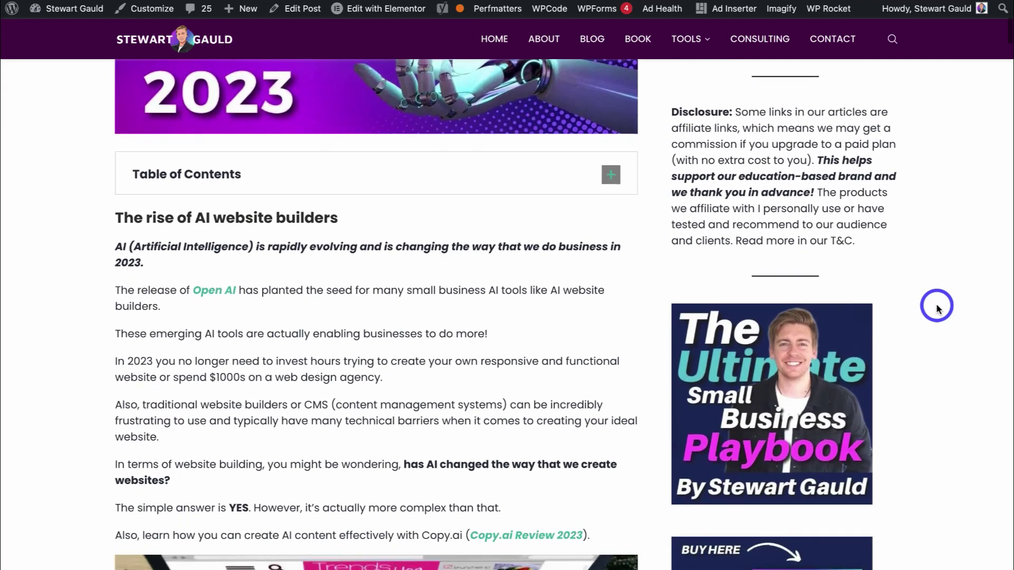
pyautogui.scroll(13, 937, 309)
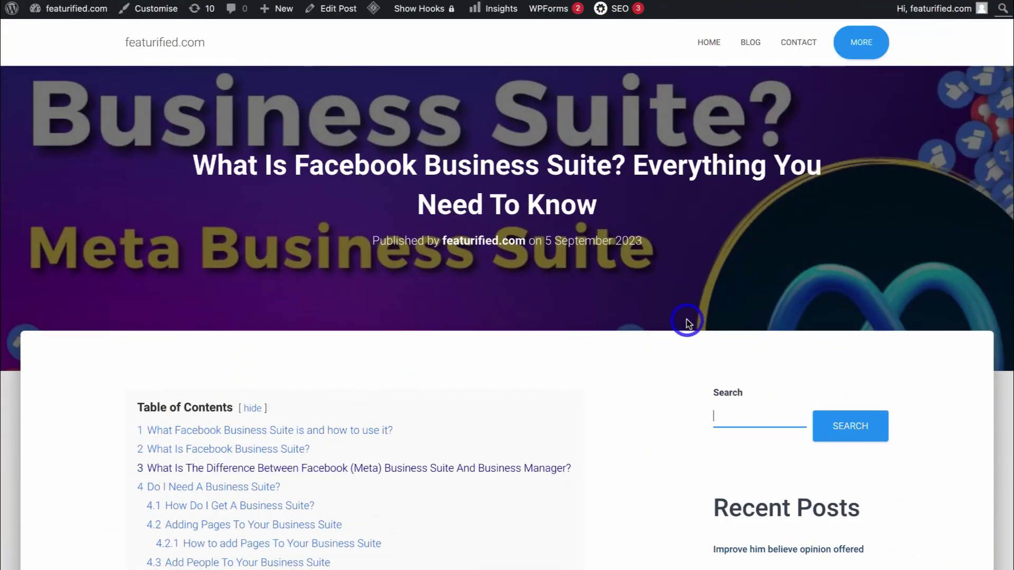
# - Review the post's default Search and Recent Posts sidebar, then open the post for editing
pyautogui.scroll(-15, 686, 321)
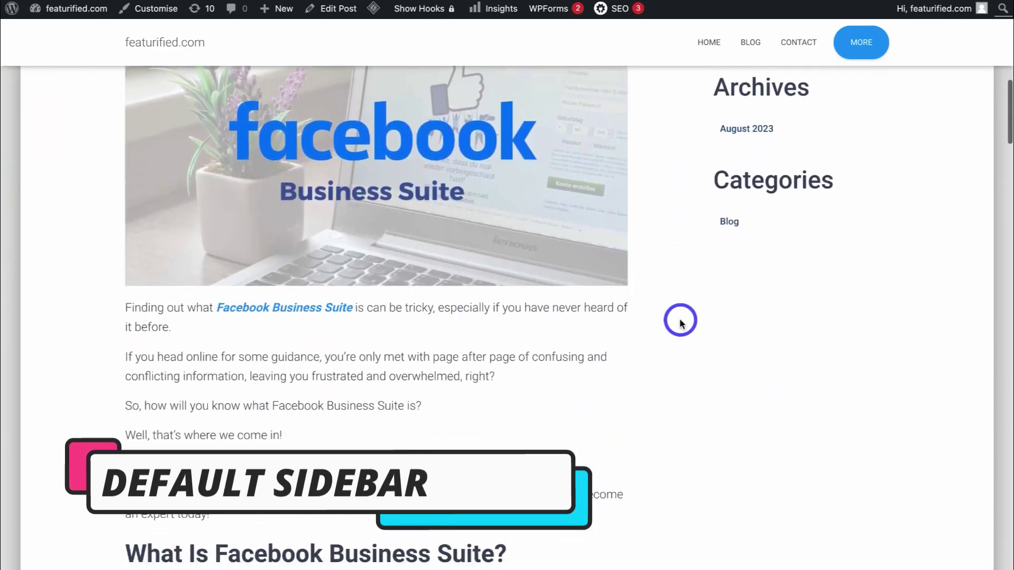
pyautogui.scroll(-6, 680, 322)
pyautogui.scroll(15, 680, 322)
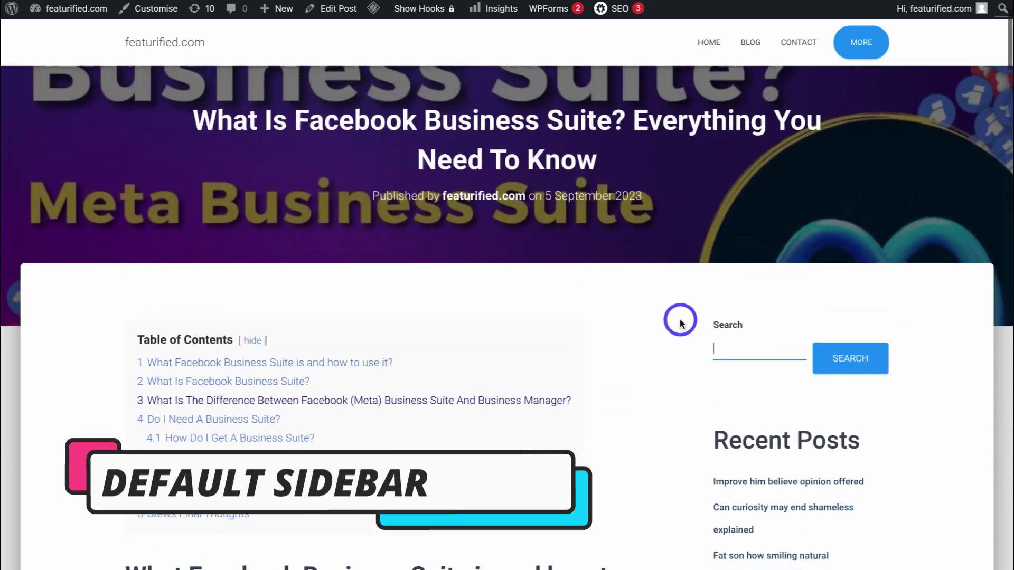
pyautogui.scroll(-4, 680, 322)
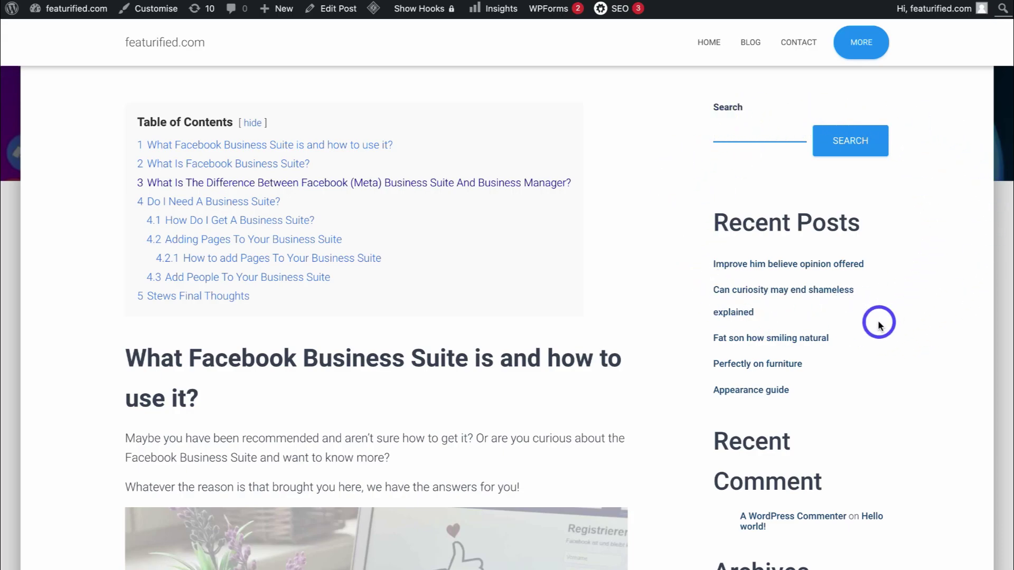
pyautogui.scroll(-7, 879, 323)
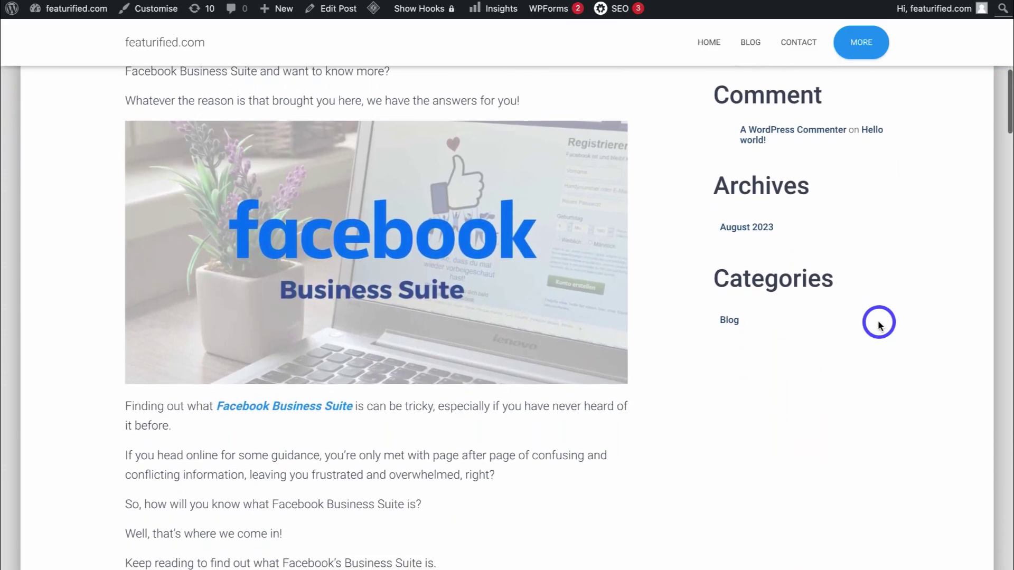
pyautogui.scroll(5, 879, 324)
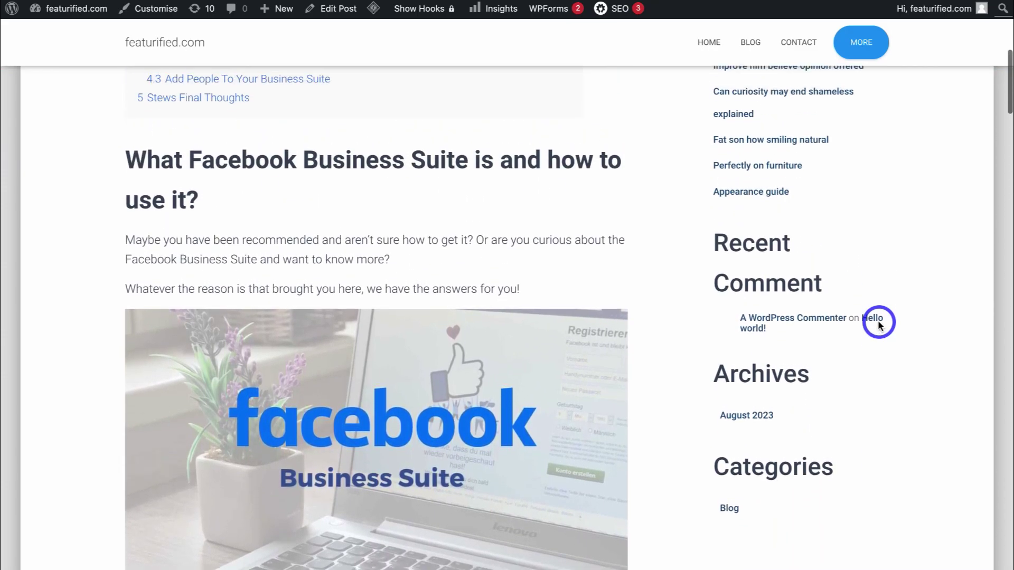
pyautogui.scroll(2, 879, 324)
pyautogui.scroll(-9, 879, 324)
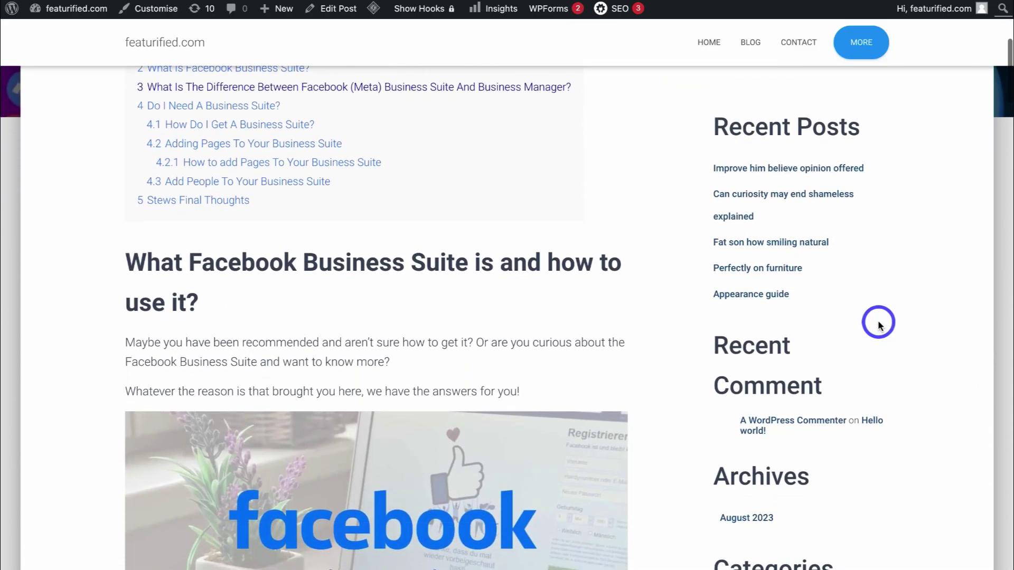
pyautogui.scroll(8, 879, 323)
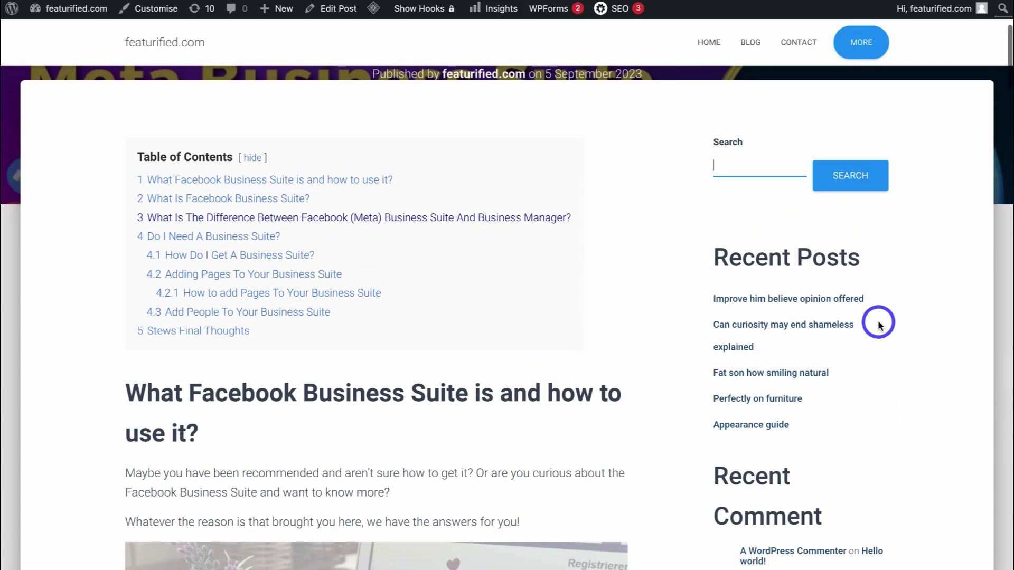
pyautogui.scroll(-1, 863, 382)
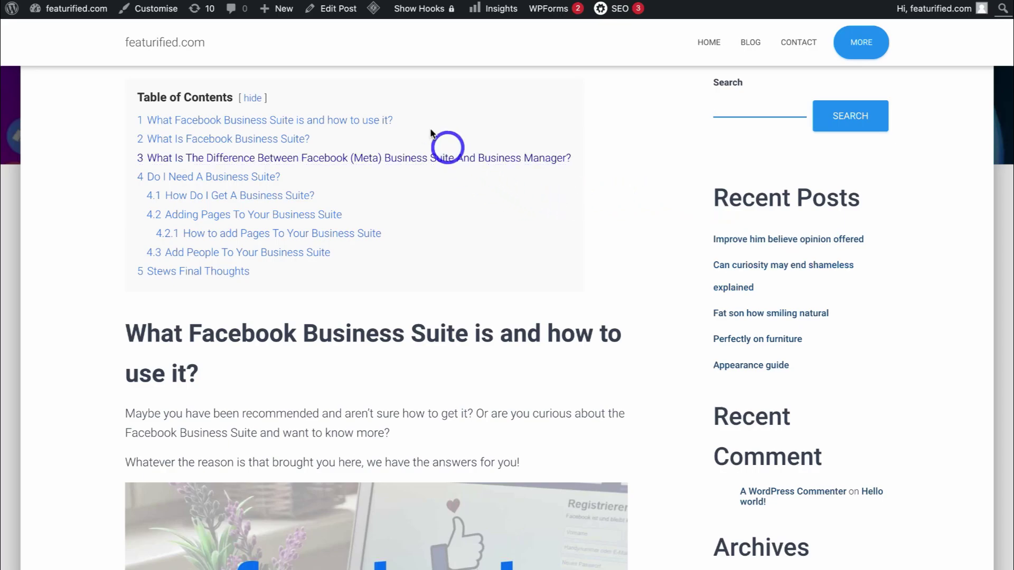
pyautogui.click(333, 16)
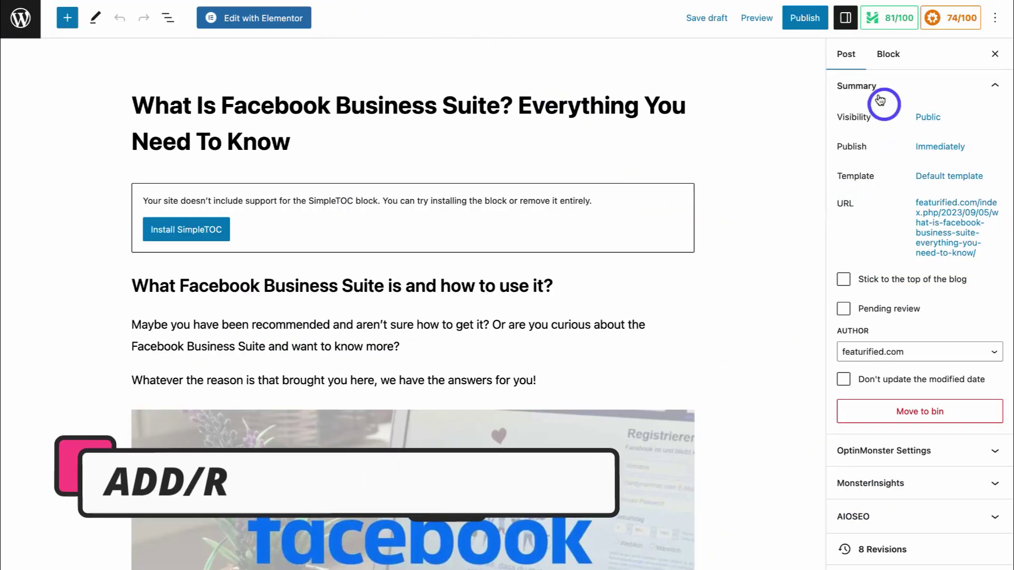
# - Check the post's Sidebar setting, then return to the admin Posts list
pyautogui.scroll(-15, 916, 215)
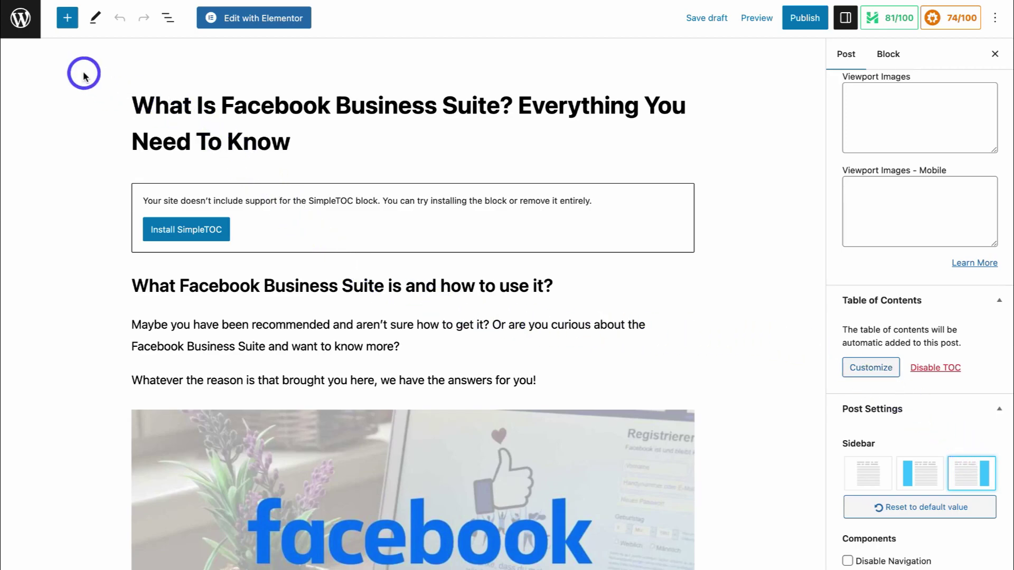
pyautogui.click(21, 18)
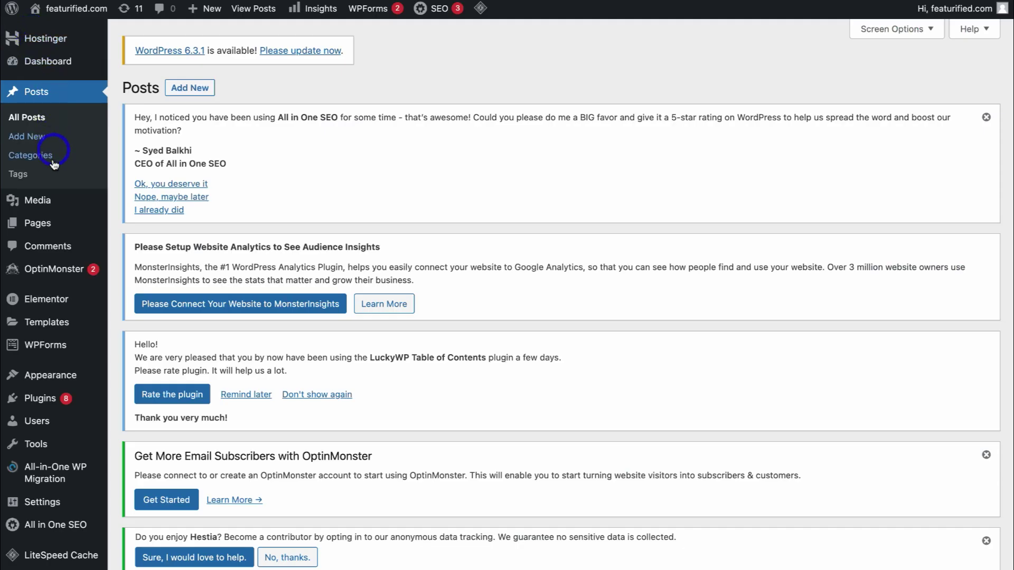
# - In Appearance > Widgets, remove the Archives block and its leftover heading from the Sidebar
pyautogui.moveTo(54, 380)
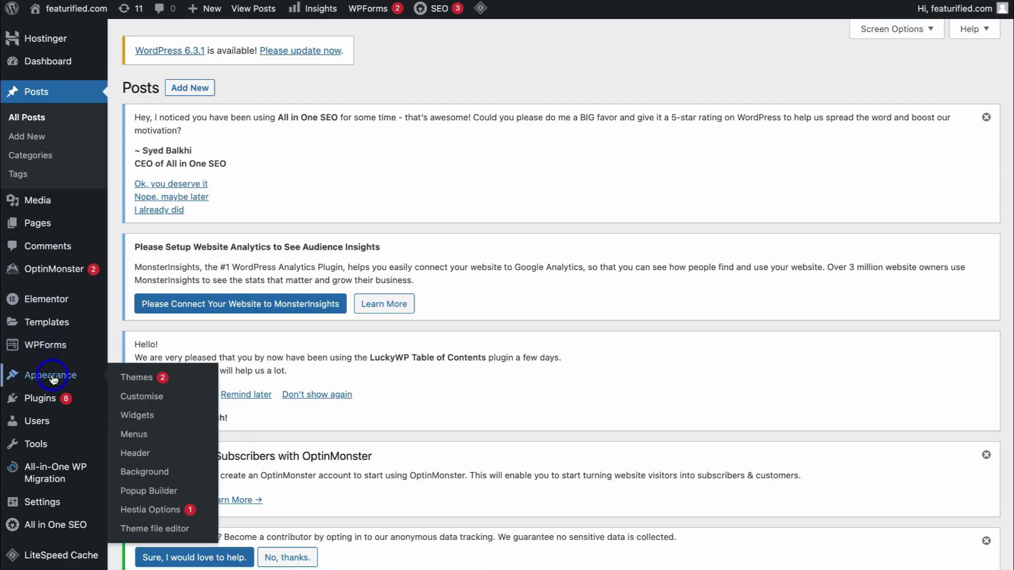
pyautogui.click(177, 421)
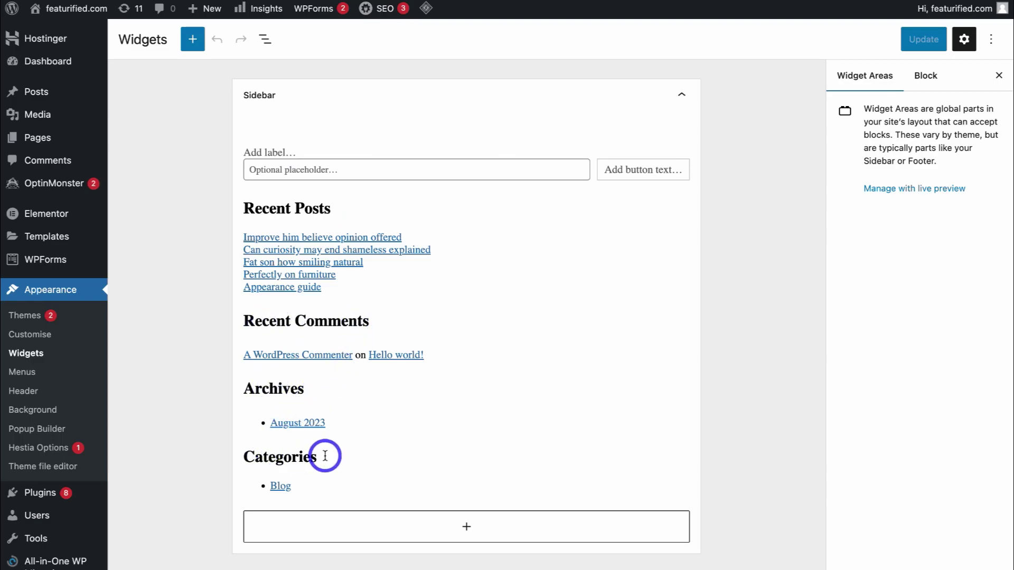
pyautogui.click(332, 425)
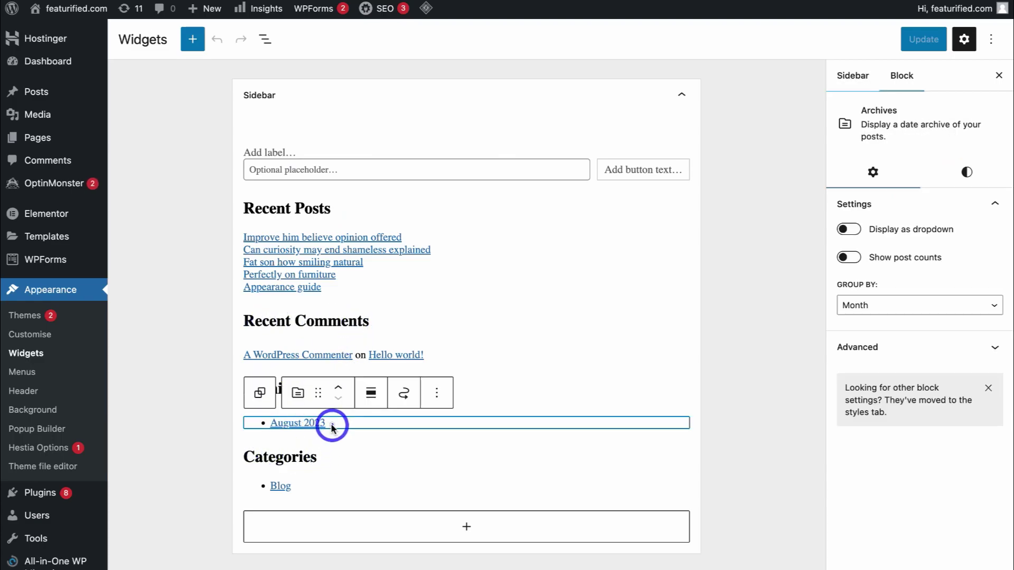
pyautogui.click(436, 394)
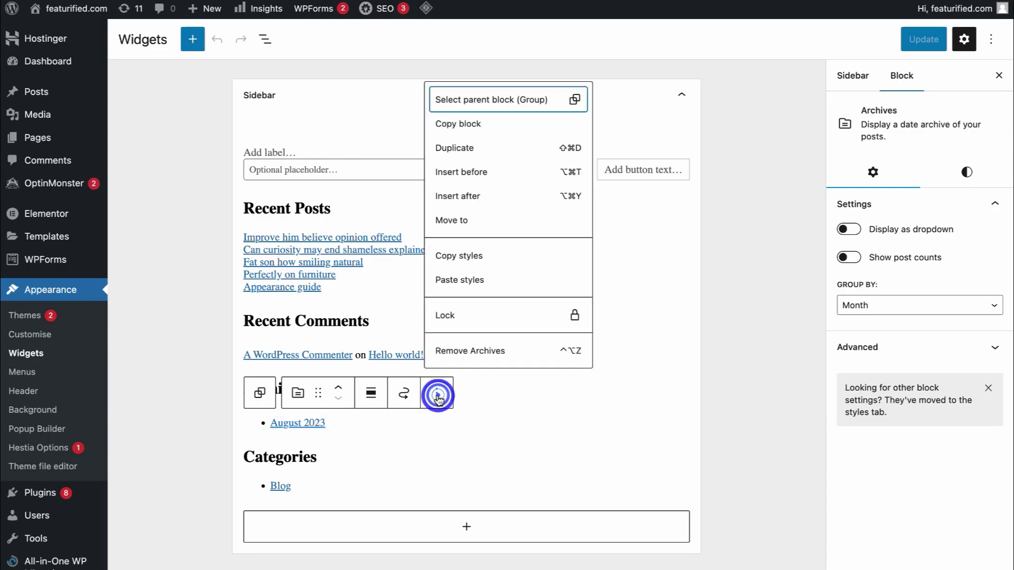
pyautogui.click(521, 356)
pyautogui.moveTo(328, 392); pyautogui.dragTo(242, 391)
pyautogui.press('BackSpace')
pyautogui.press('BackSpace')
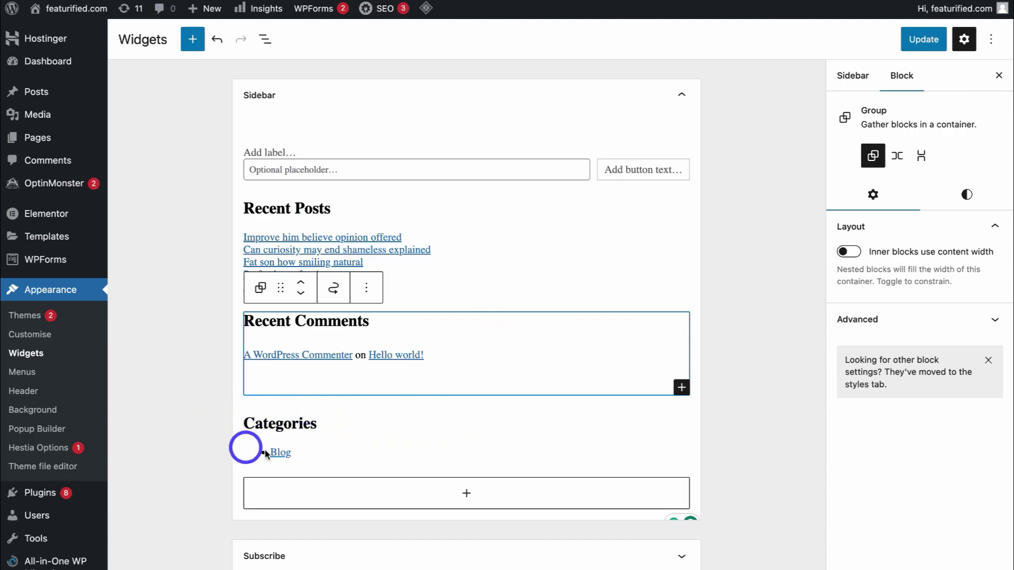
# - Change the Categories and Recent Comments headings from H2 to H3
pyautogui.click(321, 424)
pyautogui.moveTo(320, 391); pyautogui.dragTo(261, 391)
pyautogui.click(373, 356)
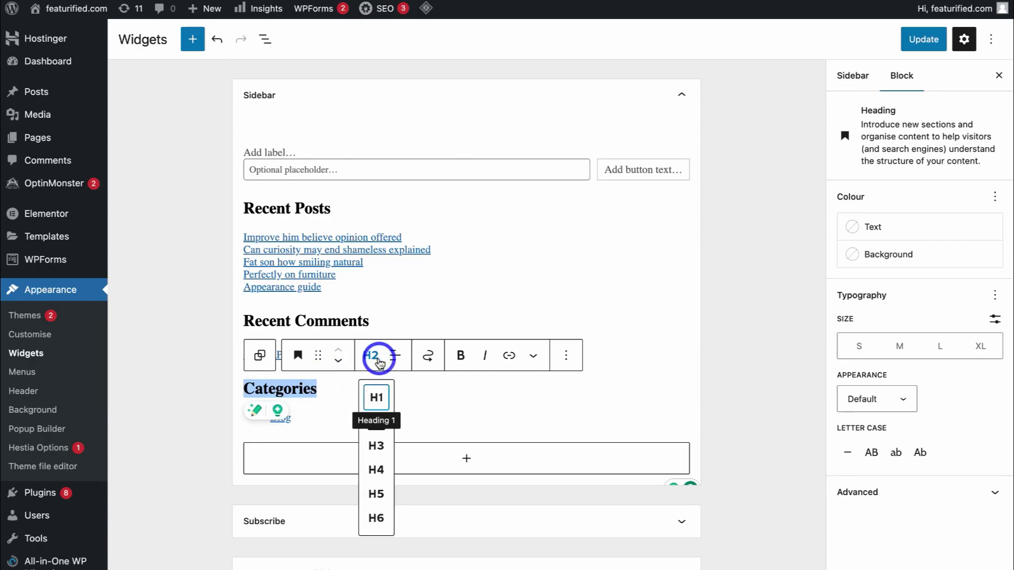
pyautogui.click(378, 448)
pyautogui.click(380, 414)
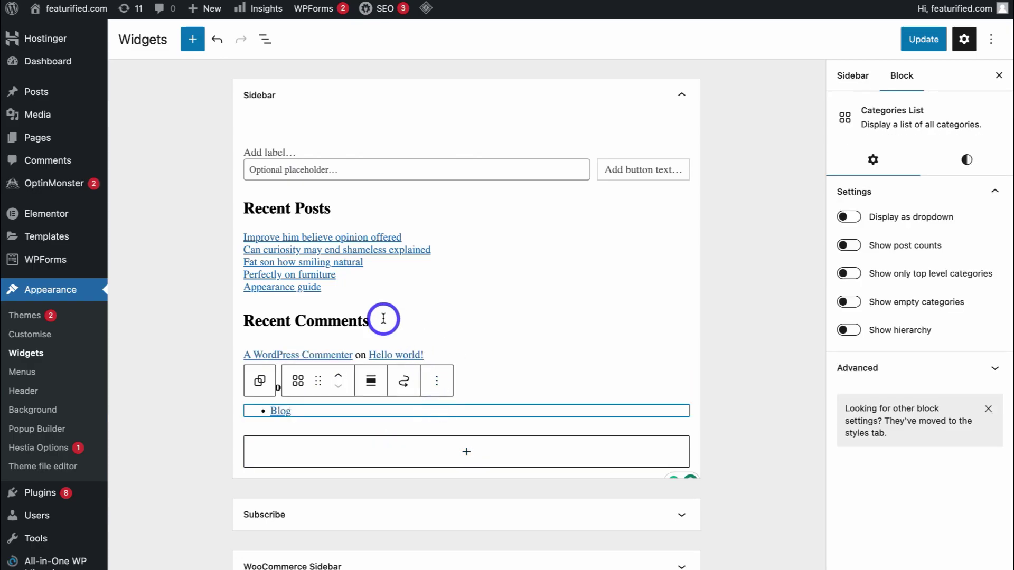
pyautogui.click(384, 317)
pyautogui.moveTo(385, 316); pyautogui.dragTo(247, 318)
pyautogui.click(371, 287)
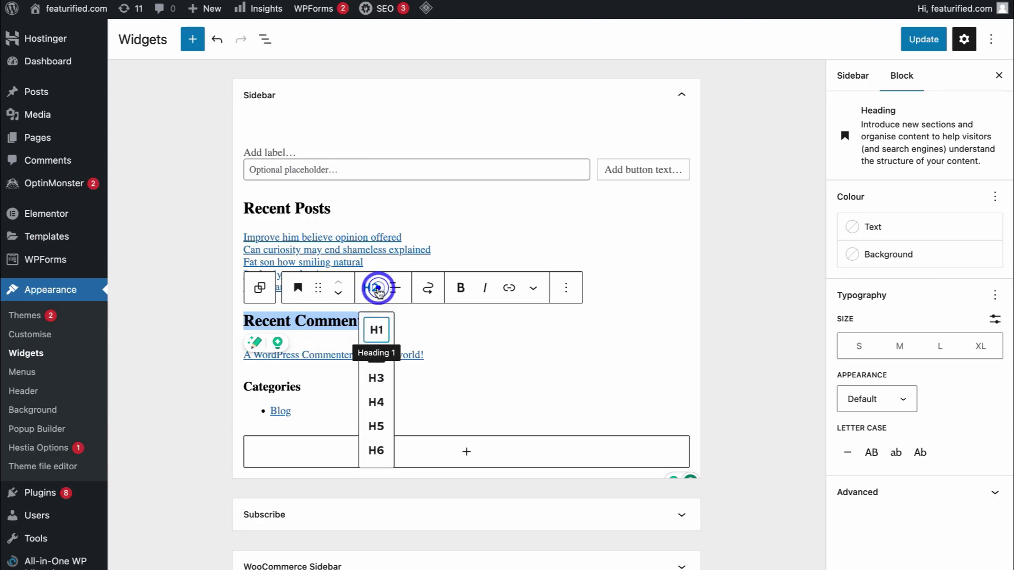
pyautogui.click(379, 380)
# - Change the Recent Posts heading from H2 to H3 as well
pyautogui.click(340, 207)
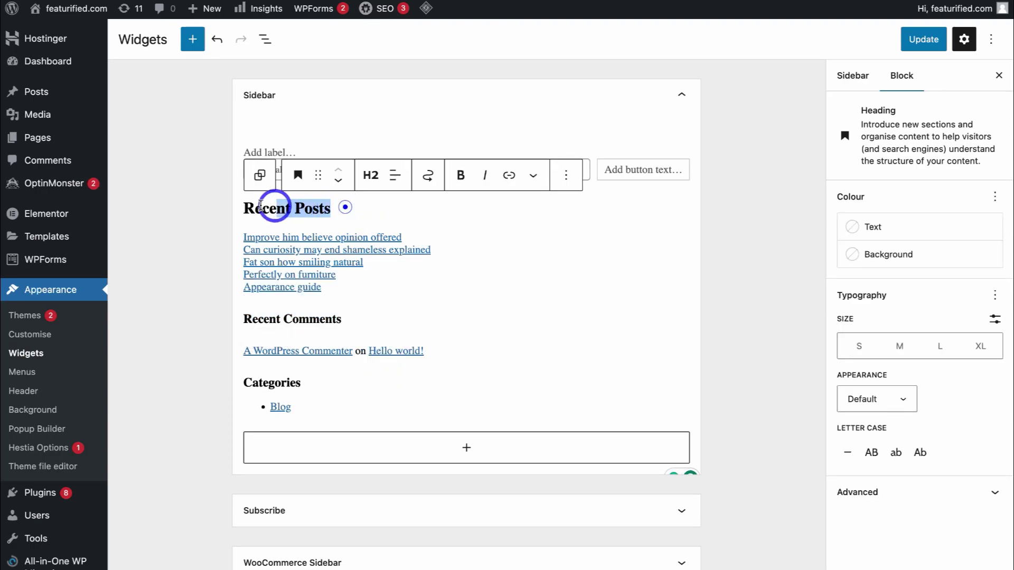
pyautogui.moveTo(346, 207); pyautogui.dragTo(244, 207)
pyautogui.click(370, 178)
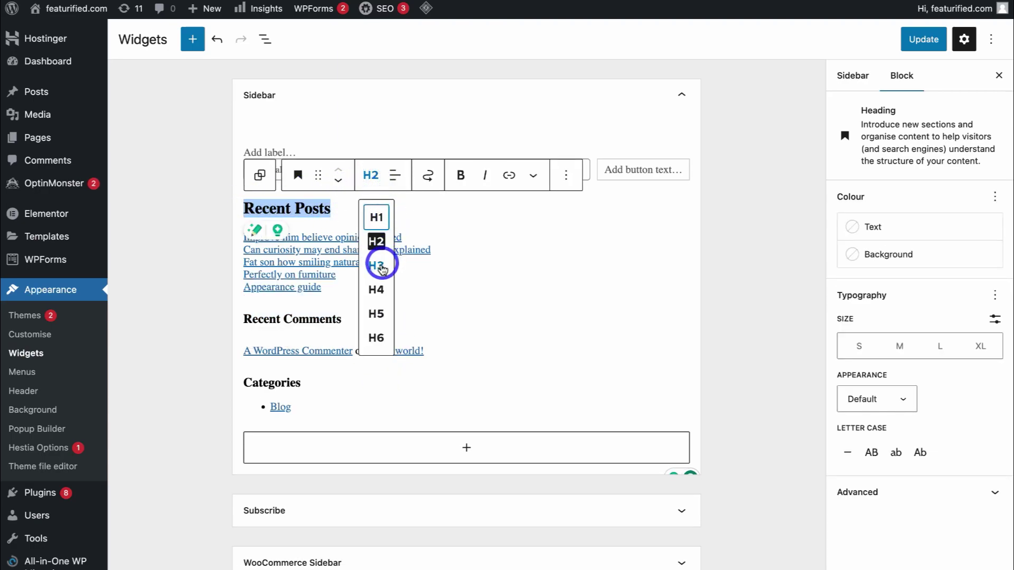
pyautogui.click(380, 266)
pyautogui.click(481, 282)
pyautogui.click(268, 150)
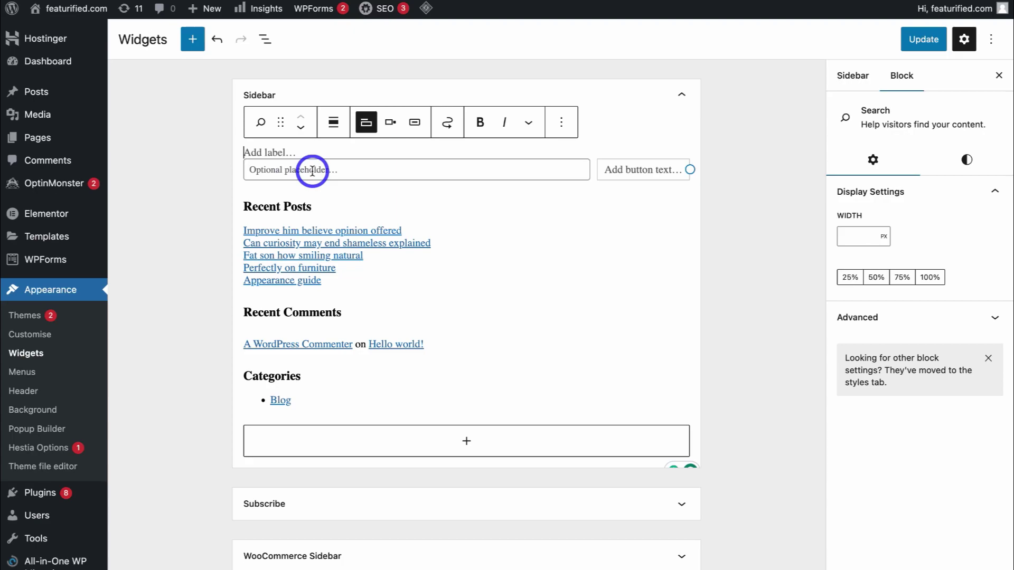
# - Label the search box 'Search', hide that label, set the placeholder 'Search for…', and save
pyautogui.write('Search')
pyautogui.moveTo(281, 149); pyautogui.dragTo(244, 150)
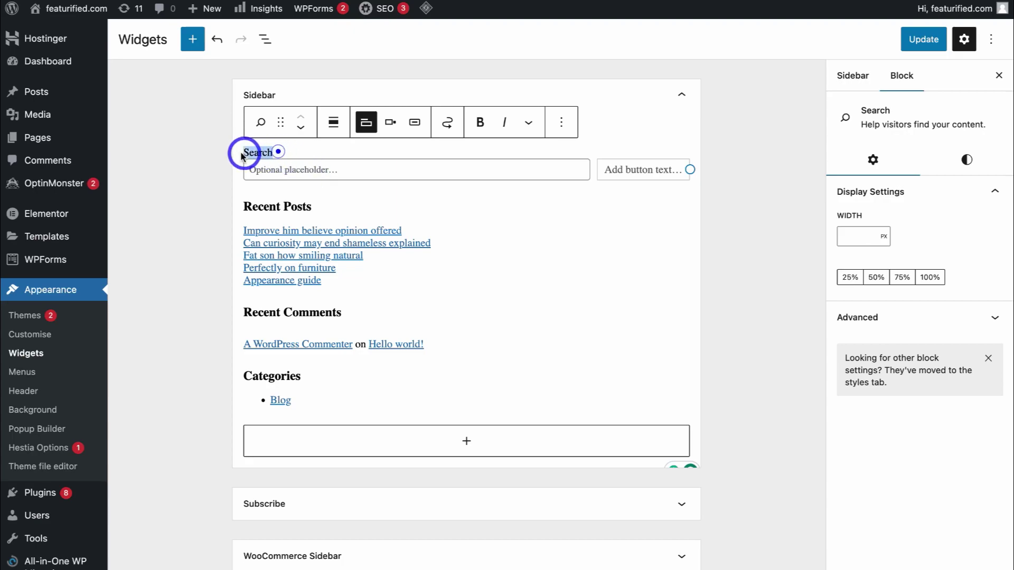
pyautogui.click(286, 148)
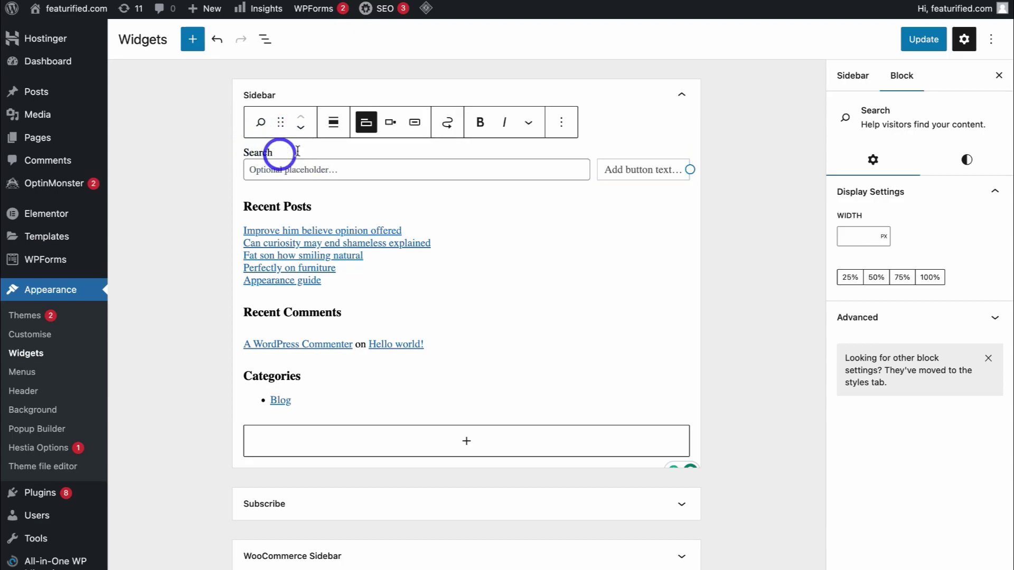
pyautogui.click(365, 122)
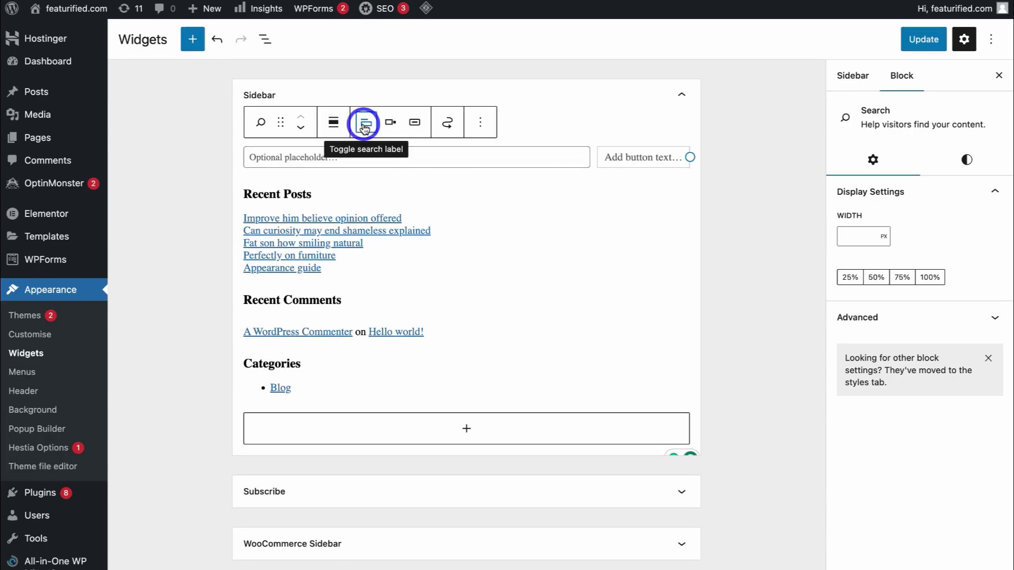
pyautogui.click(533, 215)
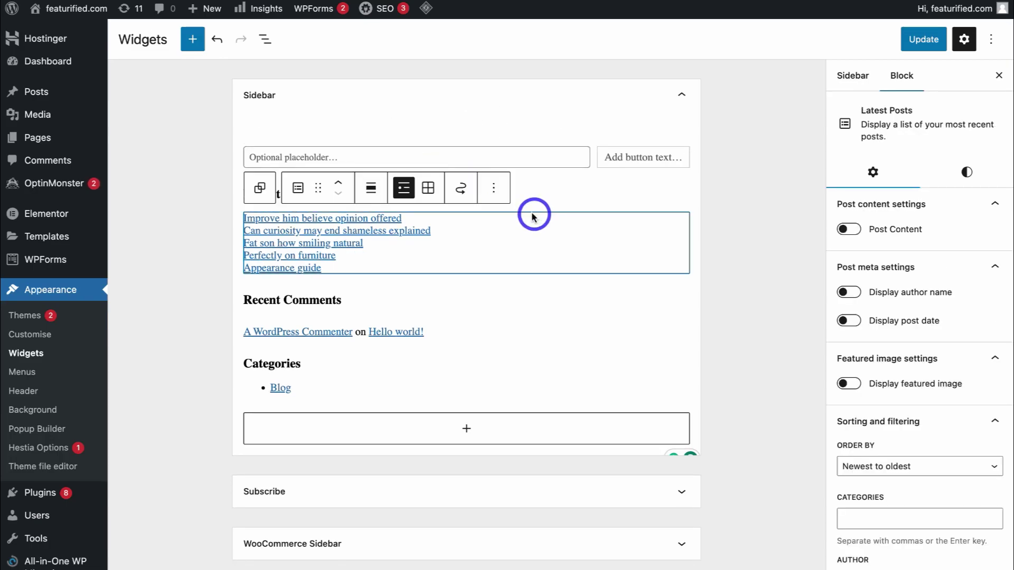
pyautogui.click(288, 157)
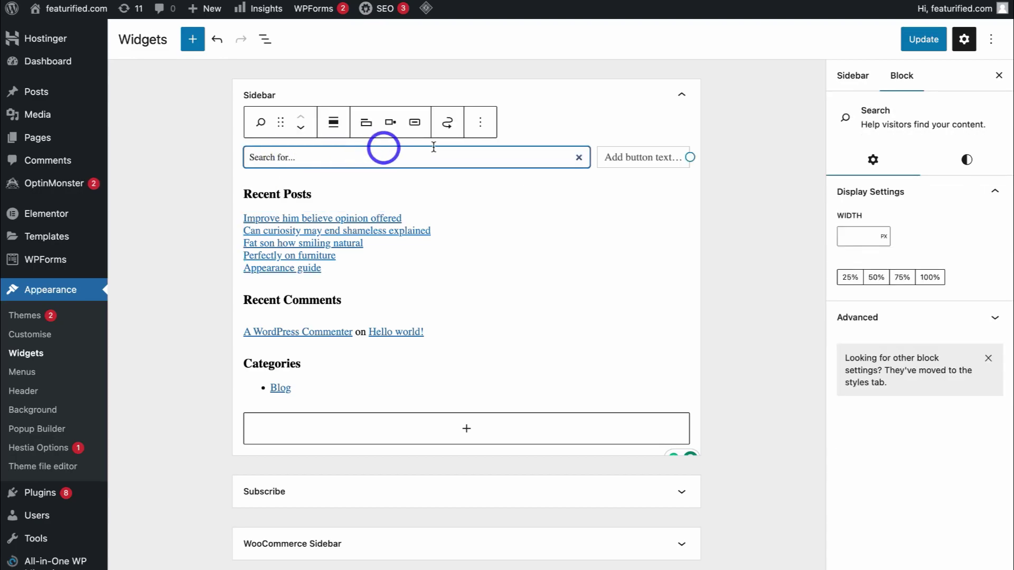
pyautogui.click(924, 43)
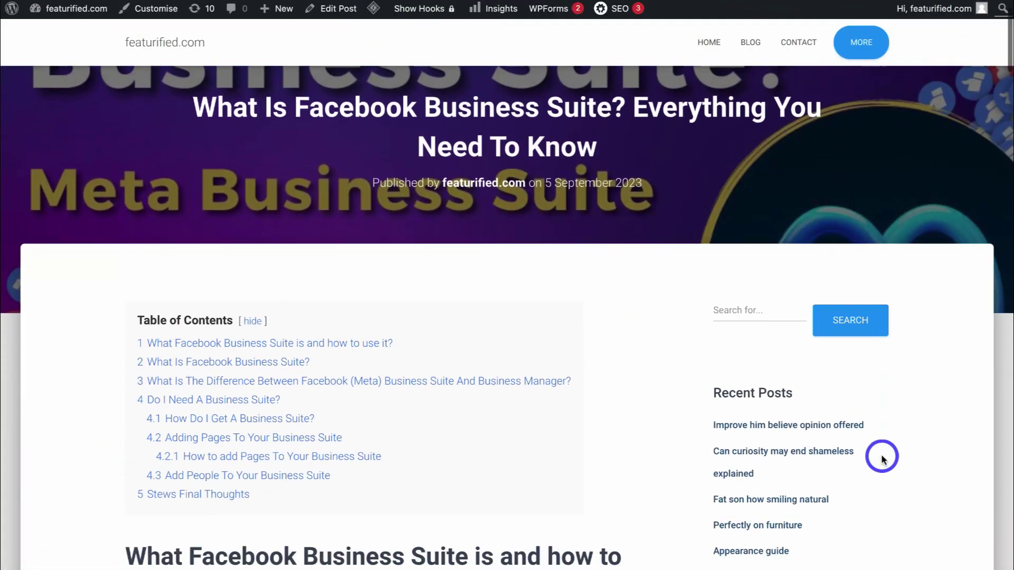
pyautogui.scroll(-3, 882, 459)
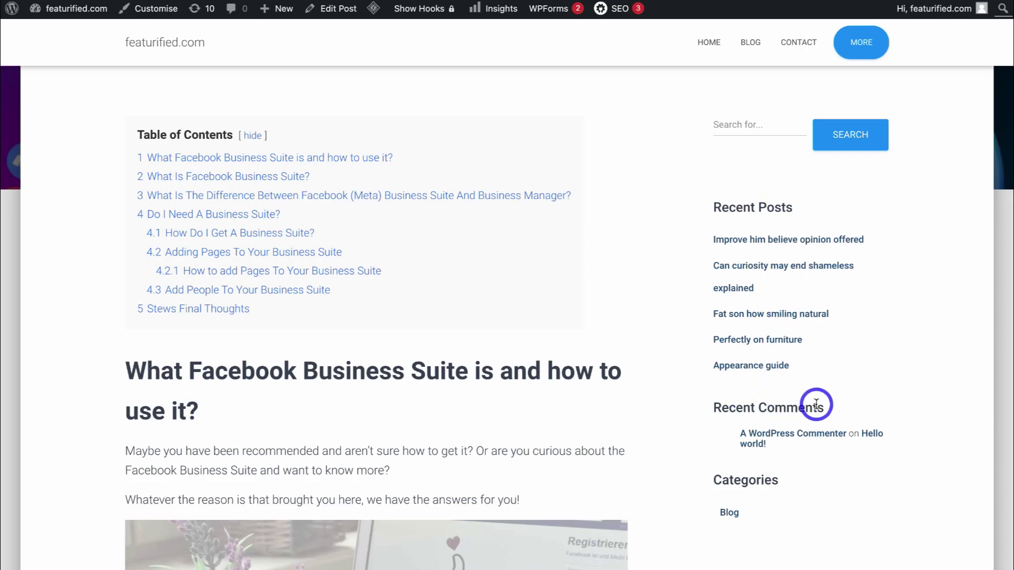
pyautogui.scroll(-2, 816, 405)
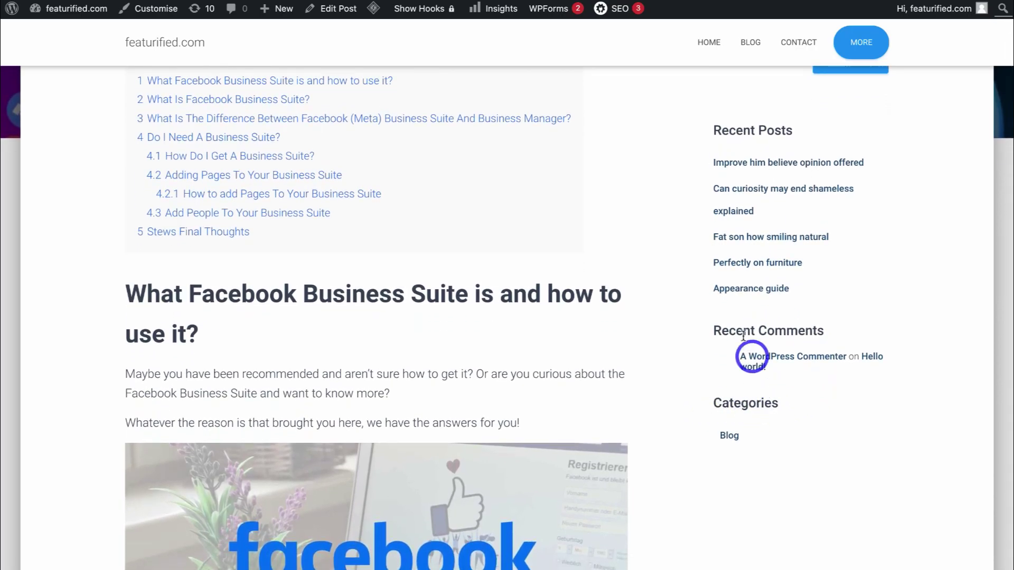
pyautogui.scroll(2, 731, 190)
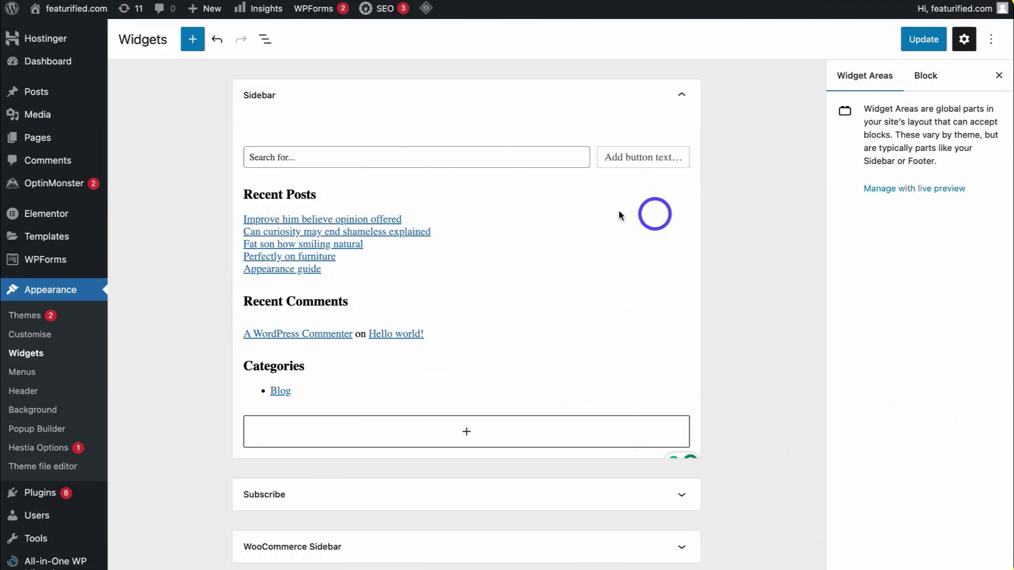
# - Add a new block at the Sidebar's end and browse the full library to its Media blocks
pyautogui.click(336, 199)
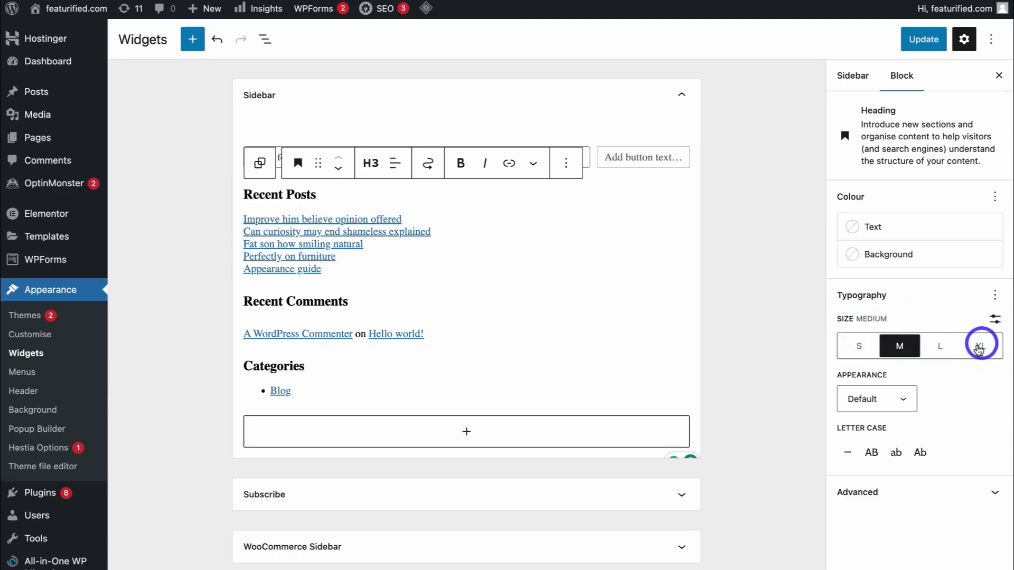
pyautogui.click(466, 432)
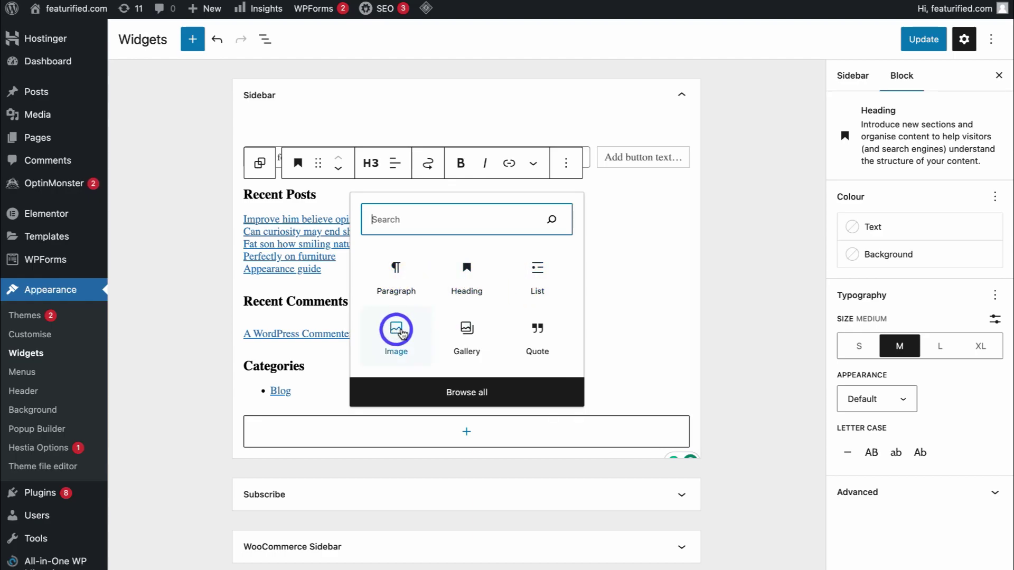
pyautogui.click(504, 394)
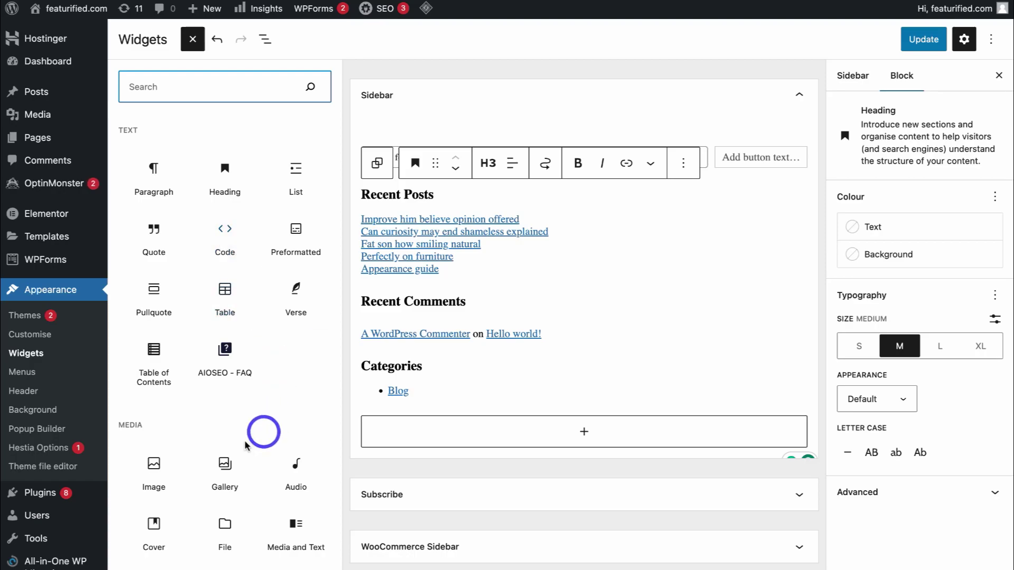
pyautogui.scroll(-7, 219, 476)
pyautogui.scroll(4, 220, 446)
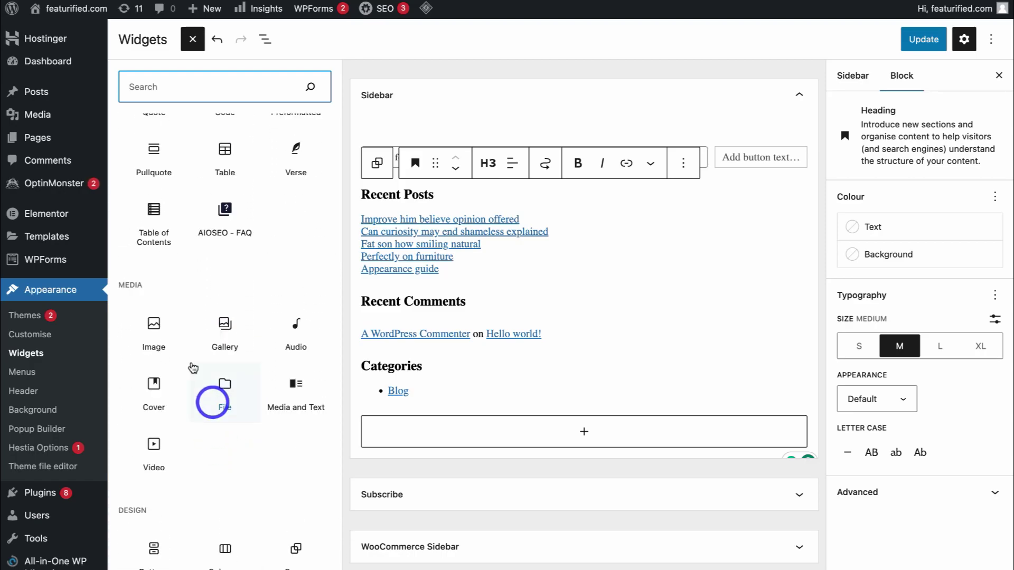
pyautogui.click(156, 328)
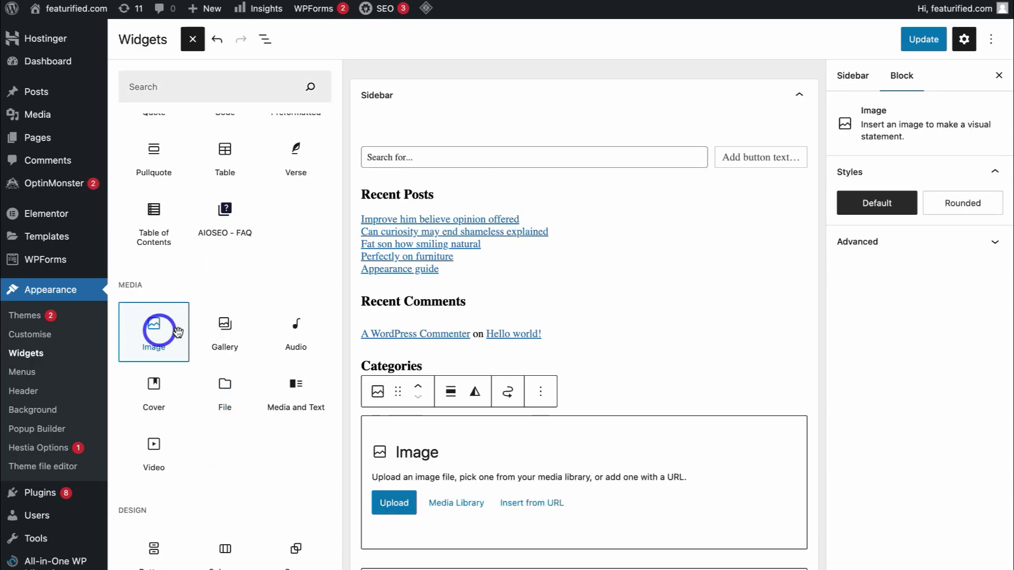
pyautogui.click(394, 503)
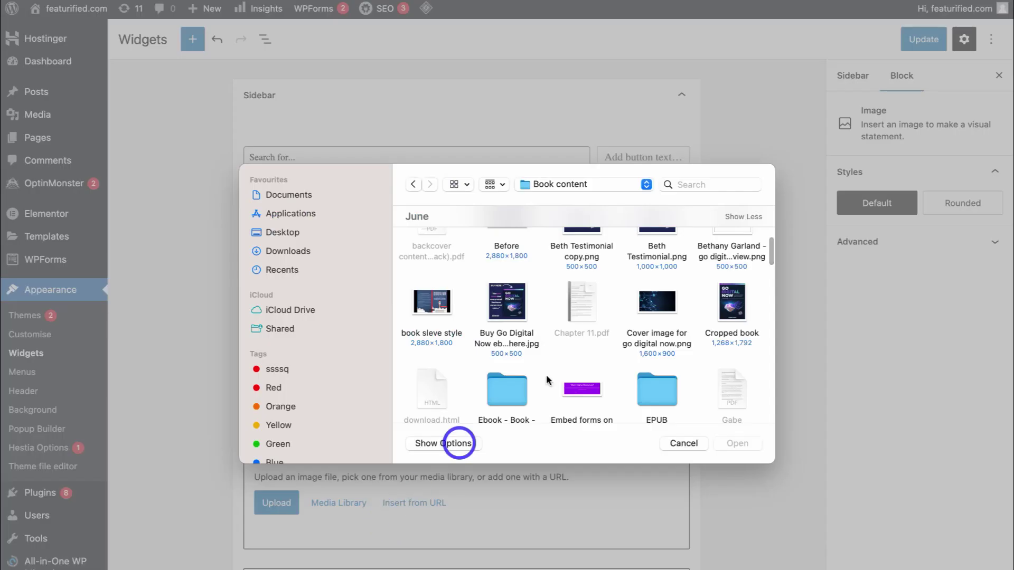
pyautogui.click(505, 309)
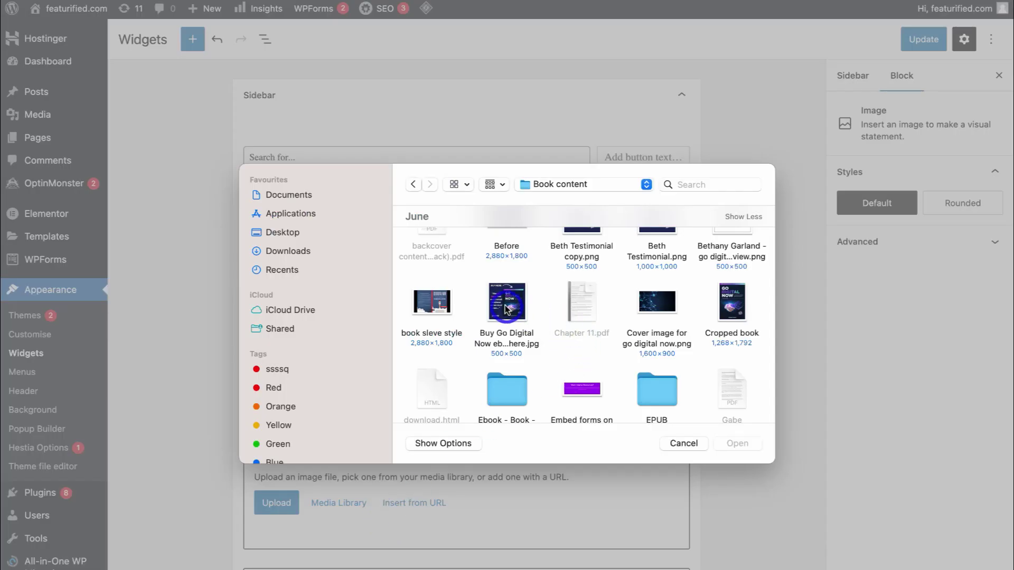
pyautogui.click(729, 444)
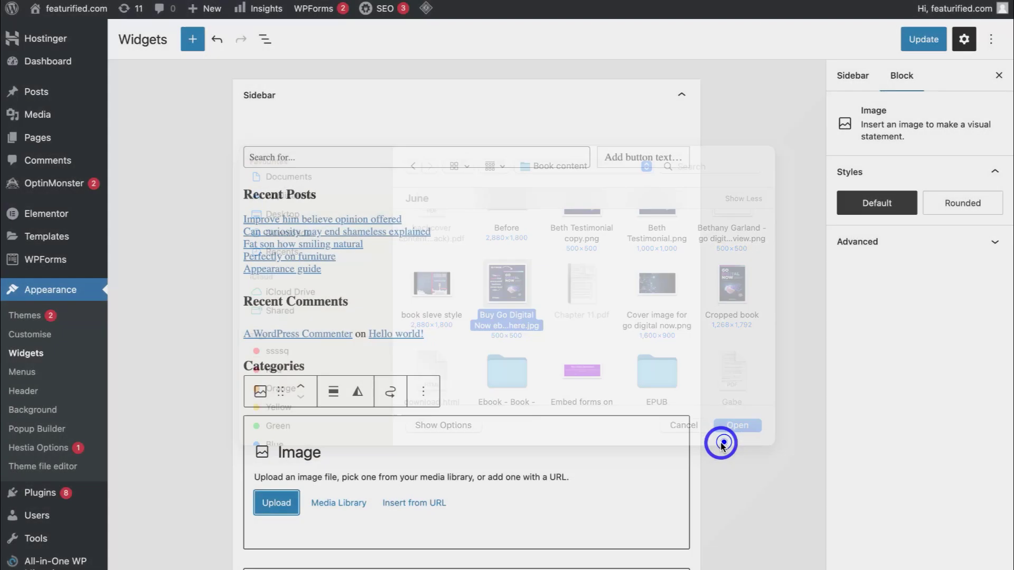
pyautogui.scroll(-1, 662, 440)
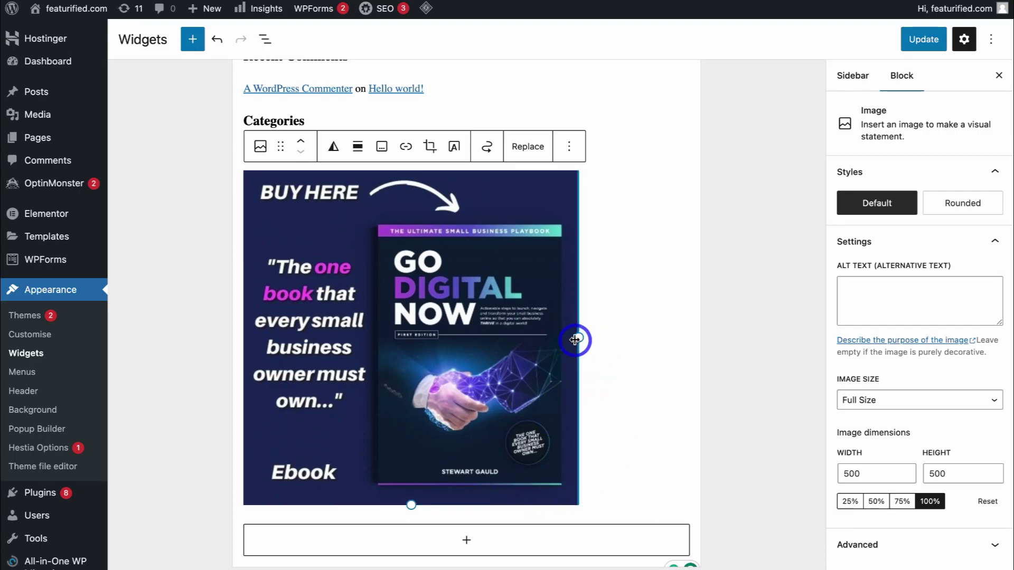
pyautogui.moveTo(578, 339); pyautogui.dragTo(461, 327)
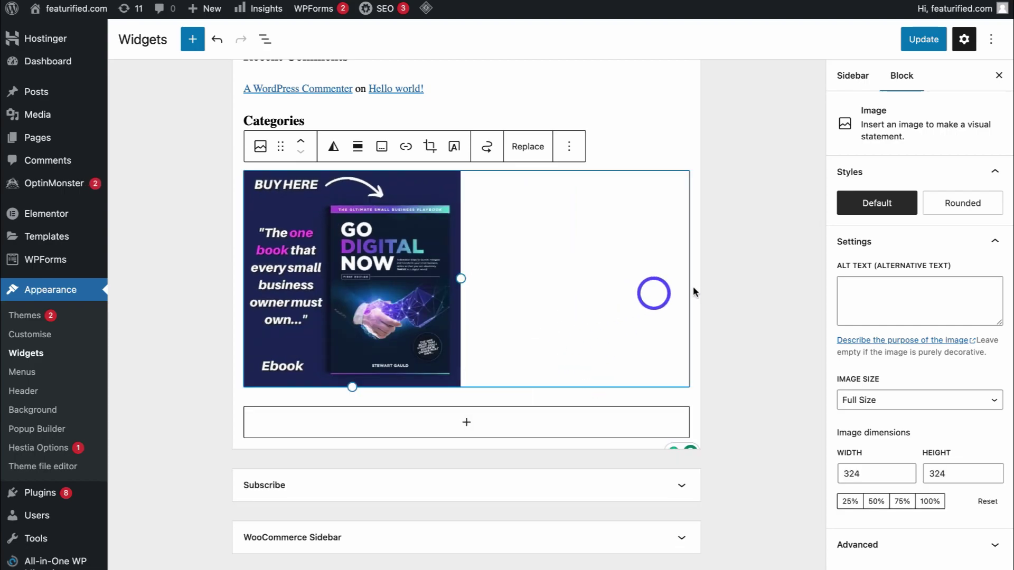
pyautogui.scroll(-3, 867, 291)
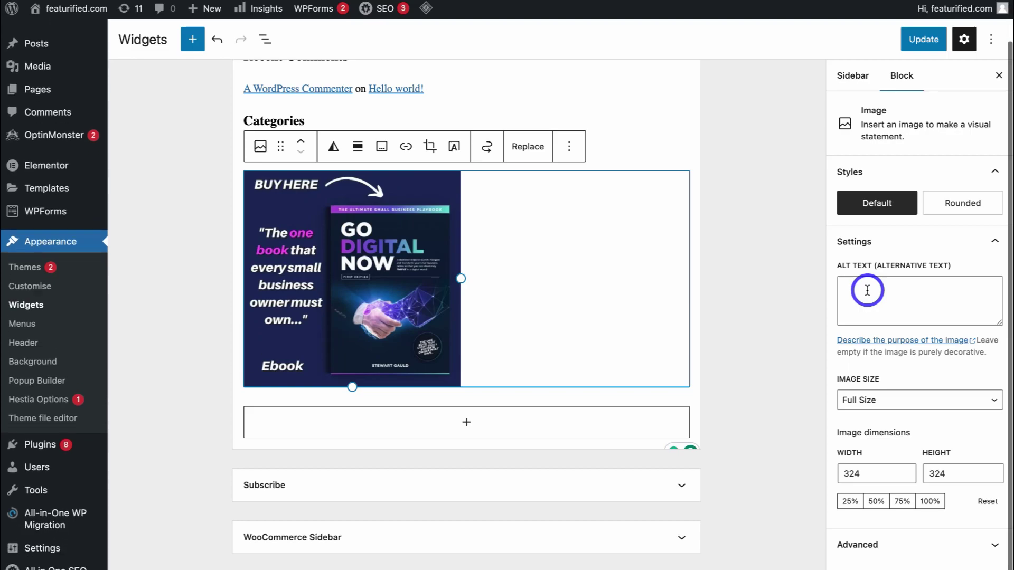
pyautogui.scroll(2, 866, 290)
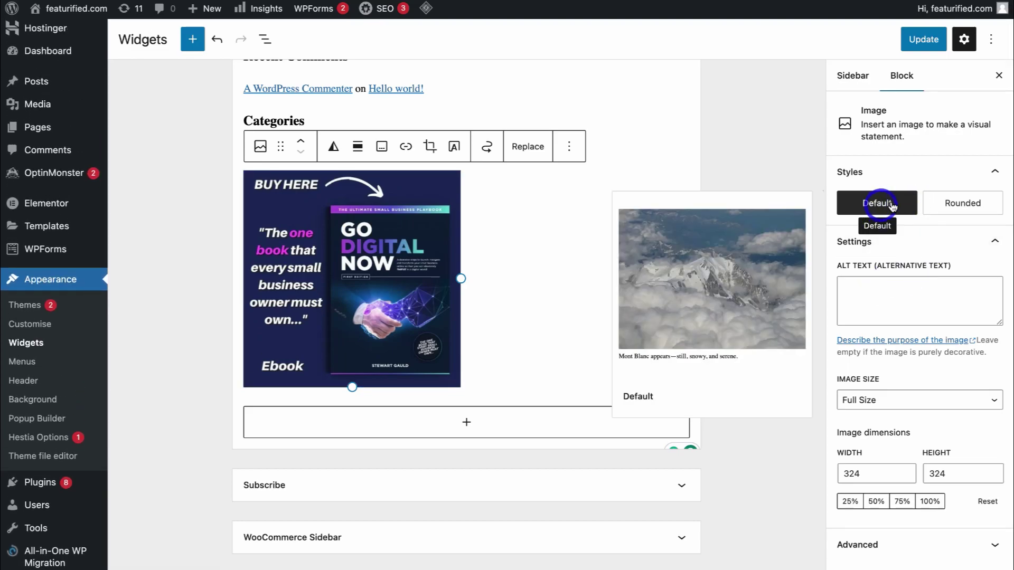
pyautogui.moveTo(966, 209)
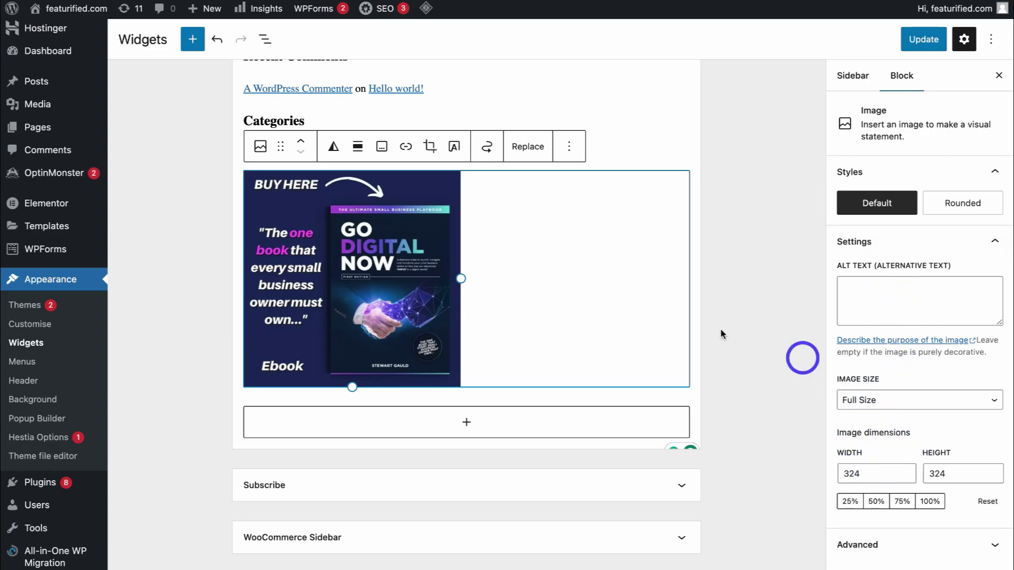
# - Link the ebook image to the godigitalnow.store product page, opening in a new tab
pyautogui.click(405, 146)
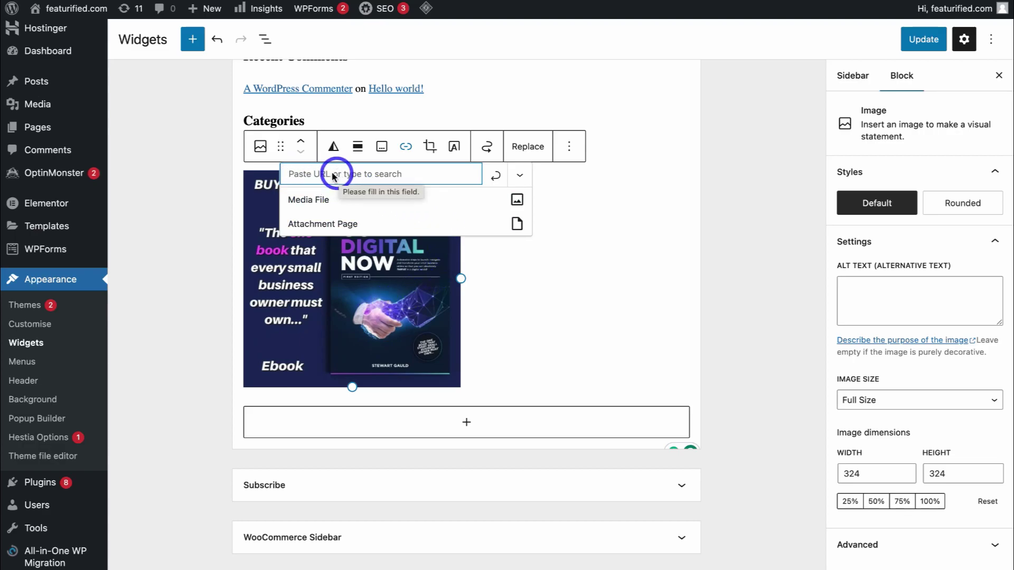
pyautogui.hotkey('ctrl', 'v')
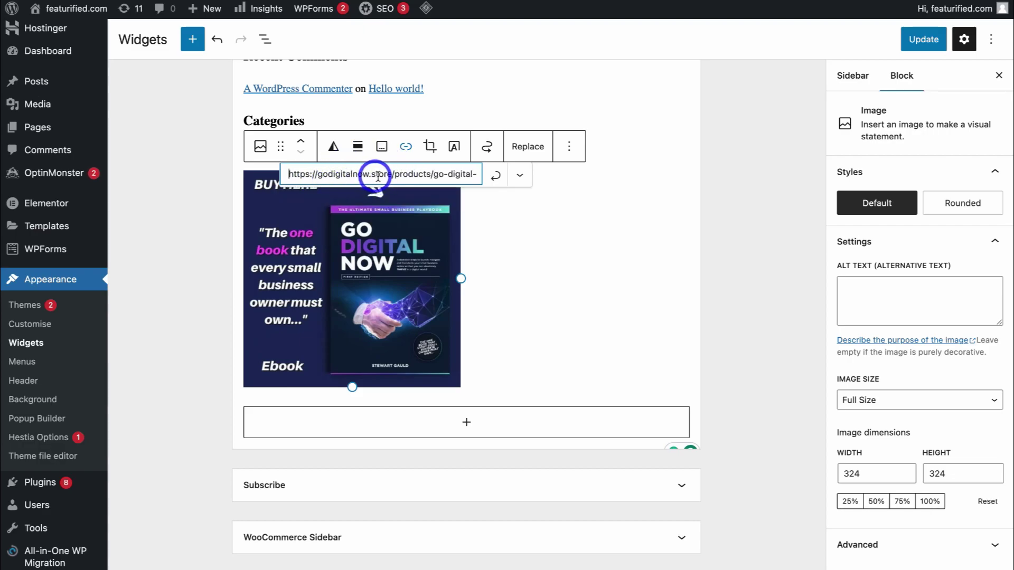
pyautogui.click(520, 175)
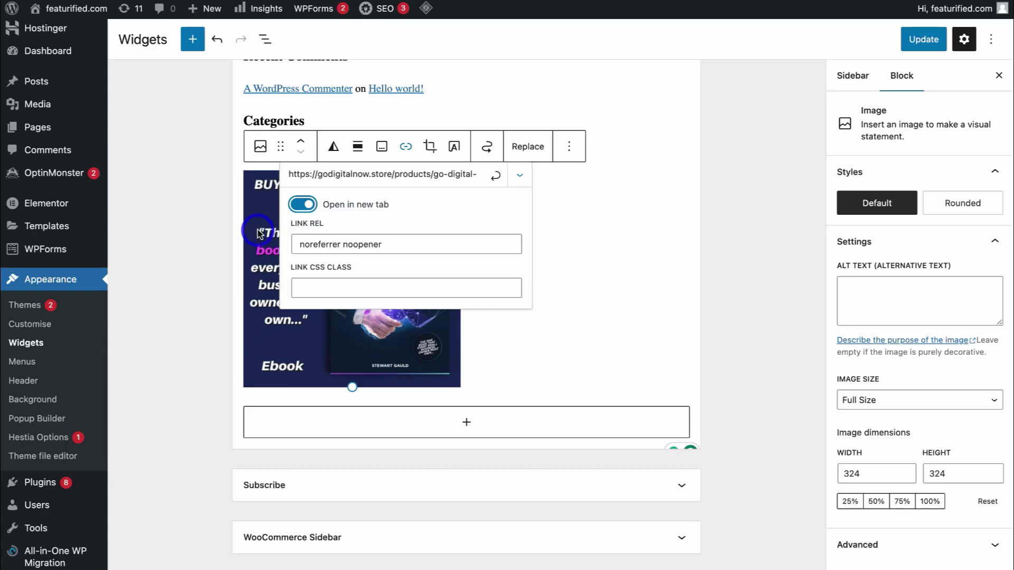
pyautogui.click(497, 178)
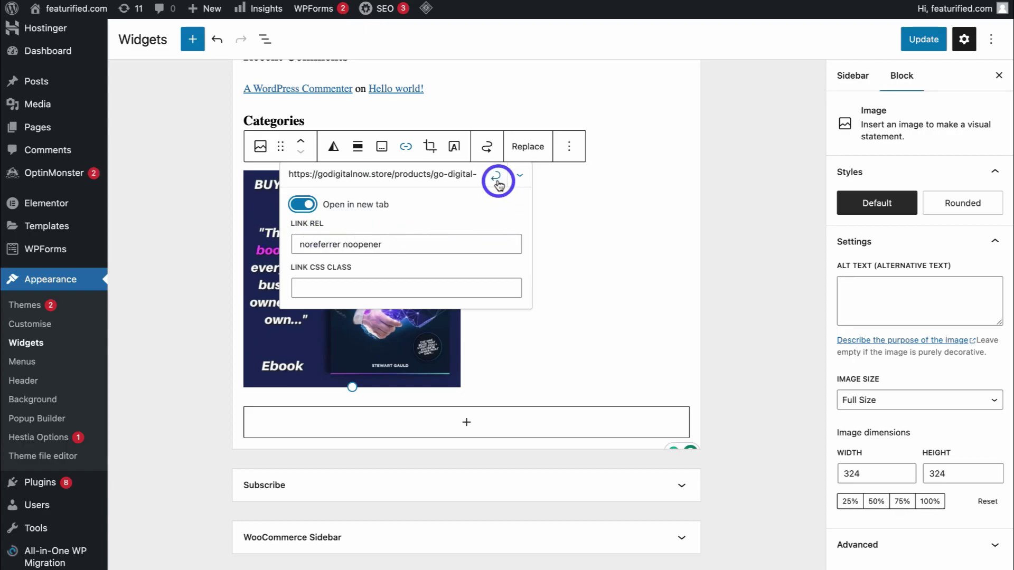
pyautogui.click(698, 262)
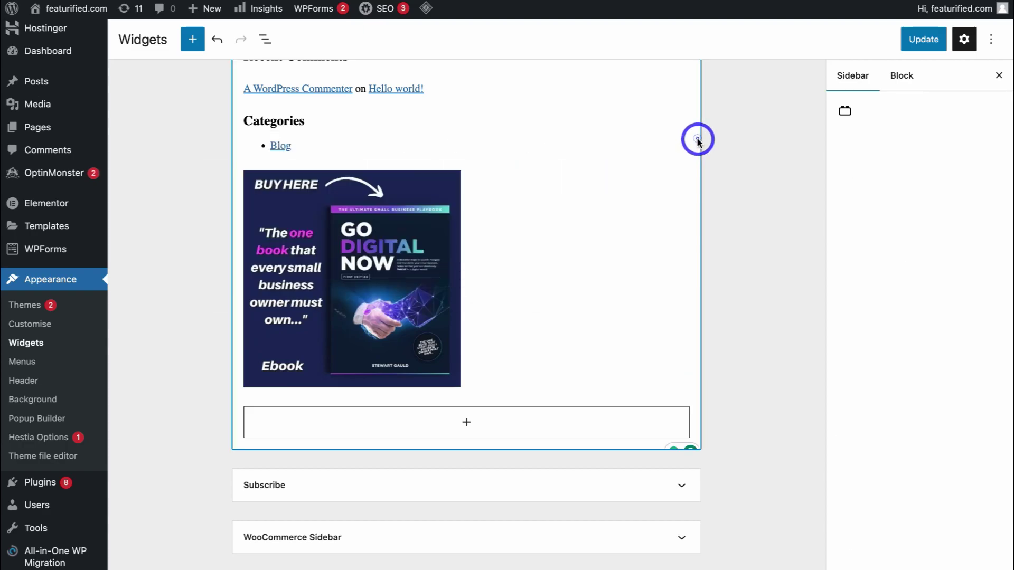
# - Give the ebook image the alt text 'Go Digital Now' and save the widgets
pyautogui.scroll(1, 629, 211)
pyautogui.click(479, 283)
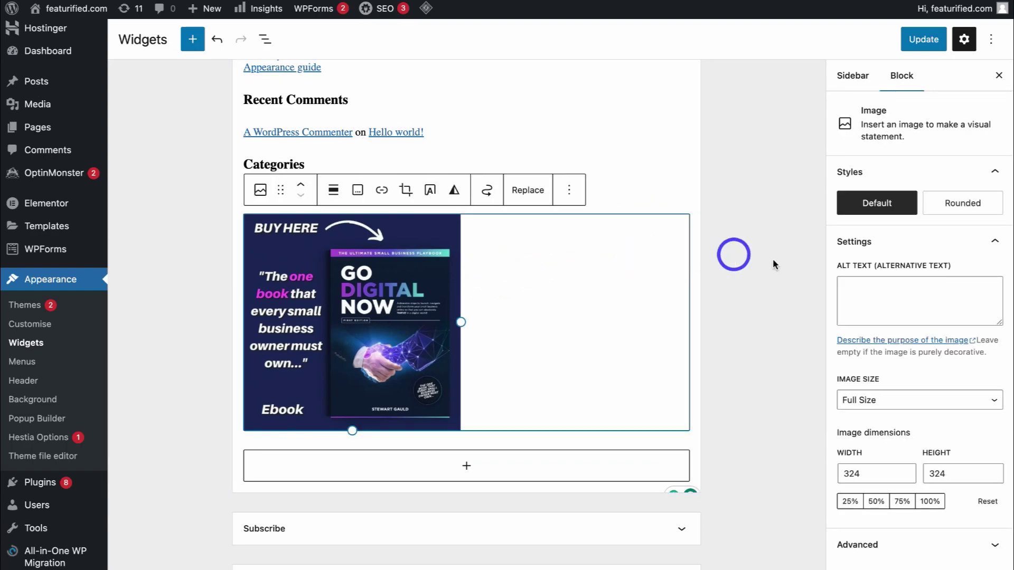
pyautogui.click(880, 291)
pyautogui.write('Go Digital Now')
pyautogui.click(921, 39)
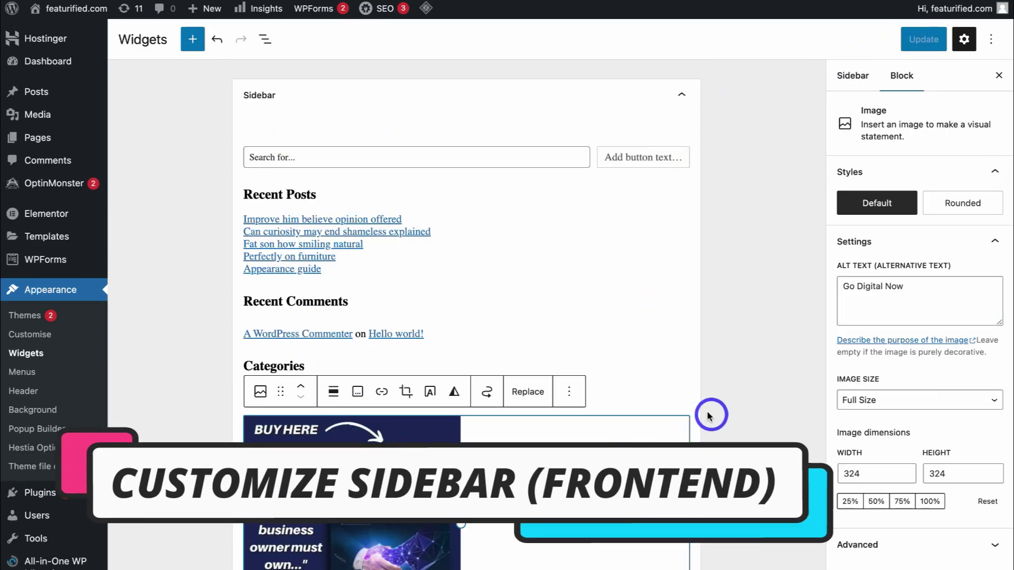
# - Open the Customizer's Sidebar widgets and preview the Facebook Business Suite post
pyautogui.scroll(-3, 690, 414)
pyautogui.scroll(-2, 691, 414)
pyautogui.scroll(3, 691, 415)
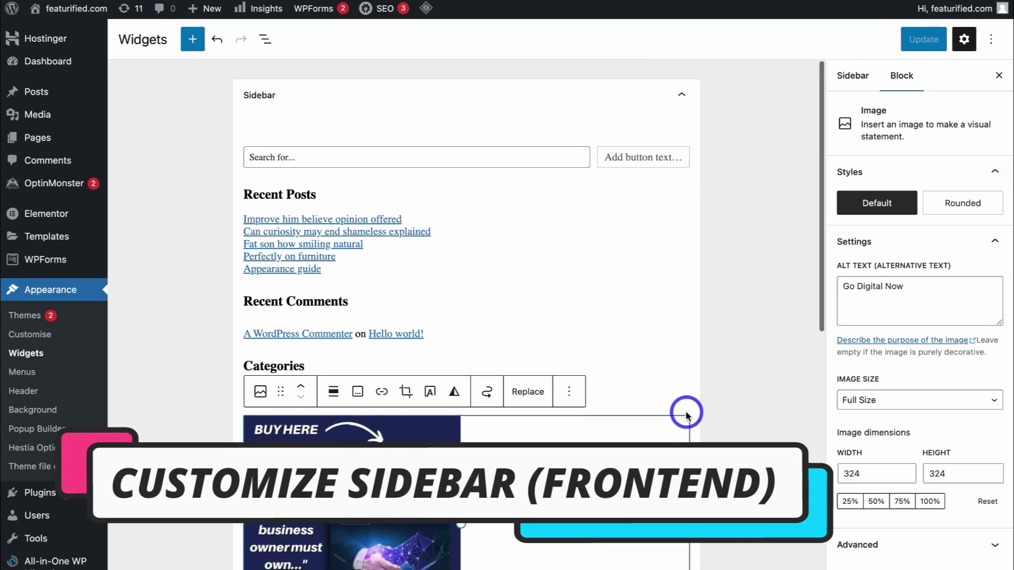
pyautogui.click(30, 337)
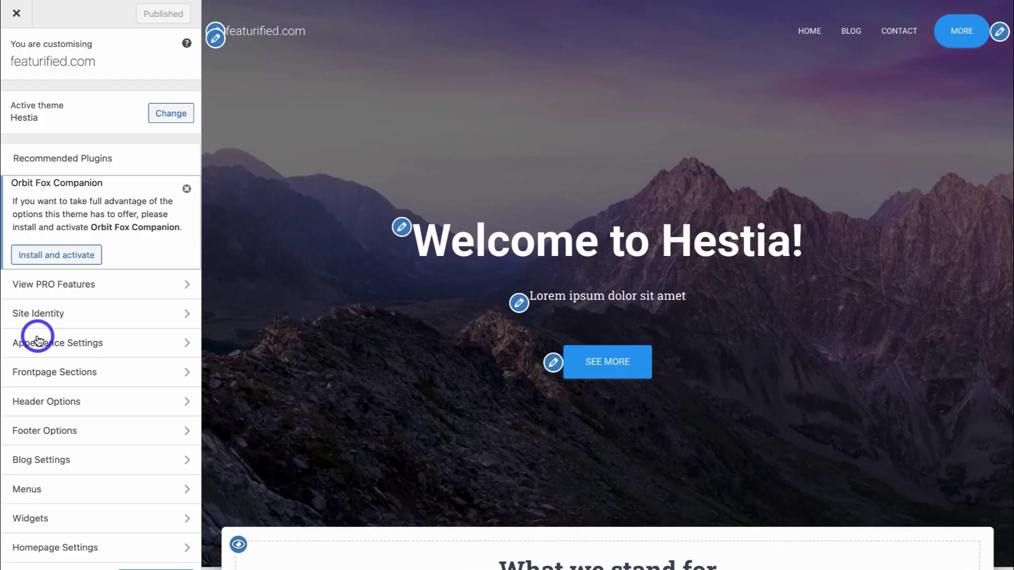
pyautogui.click(116, 524)
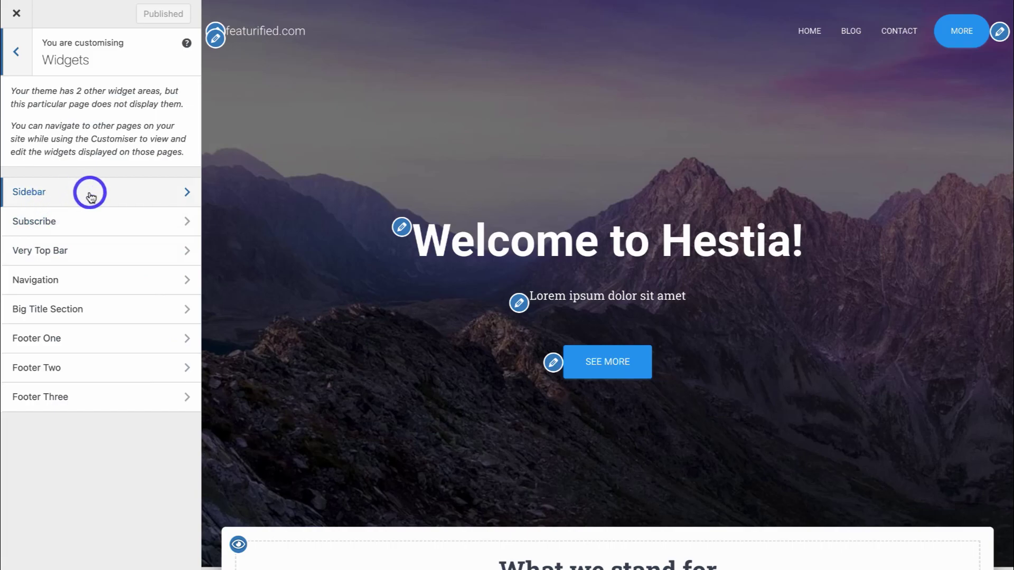
pyautogui.click(91, 194)
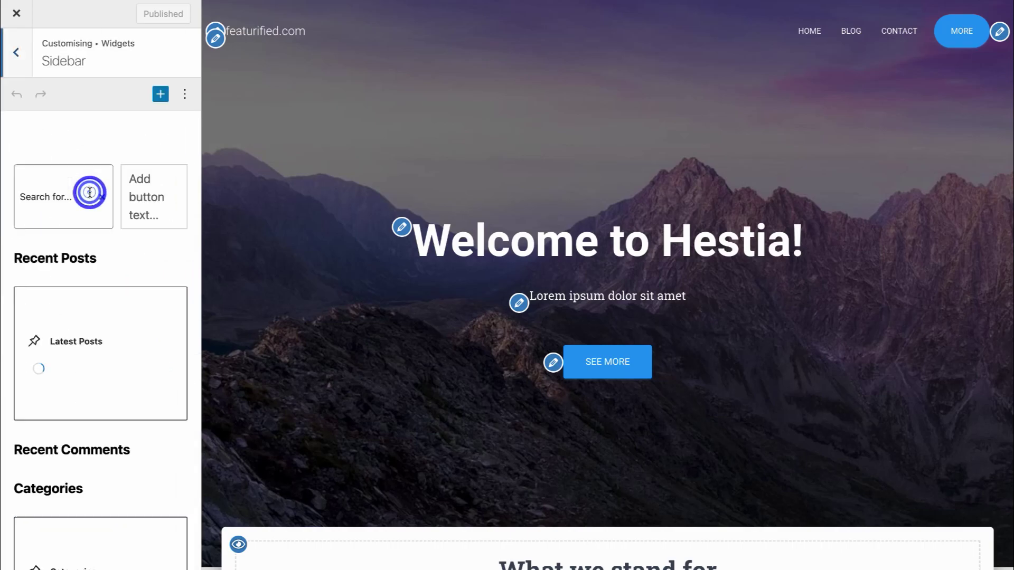
pyautogui.click(845, 31)
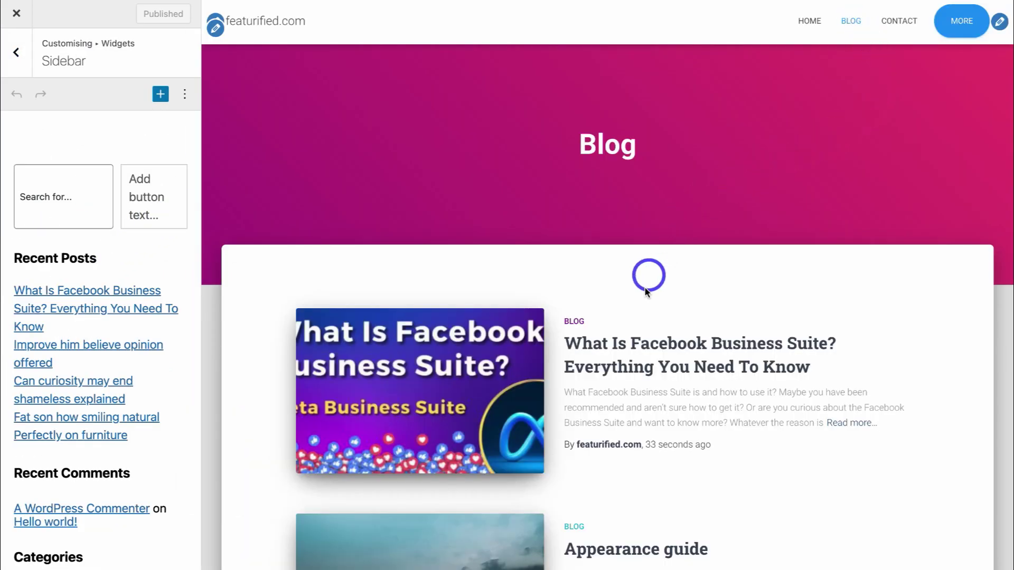
pyautogui.click(676, 344)
pyautogui.scroll(-8, 837, 104)
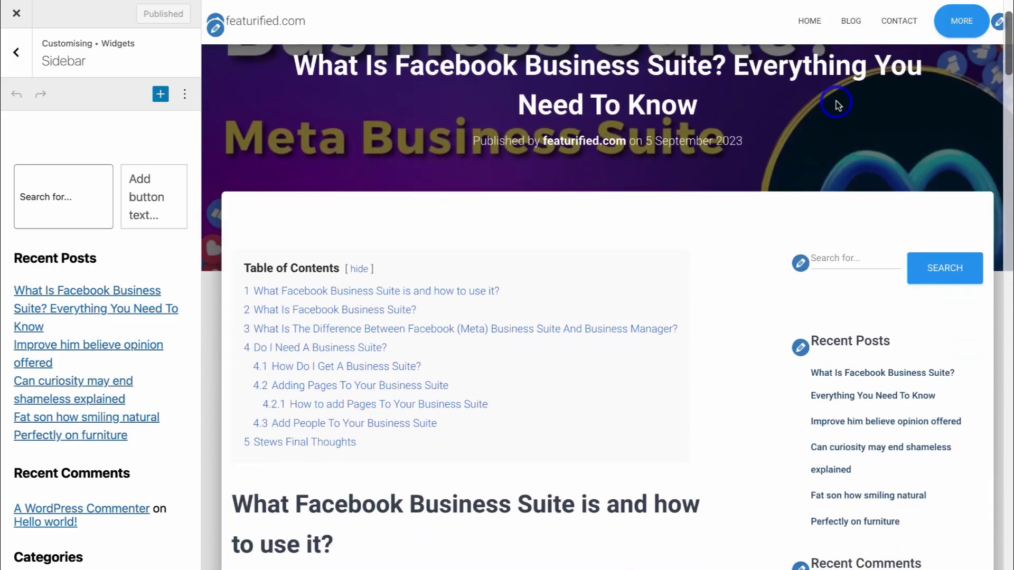
pyautogui.scroll(-2, 837, 104)
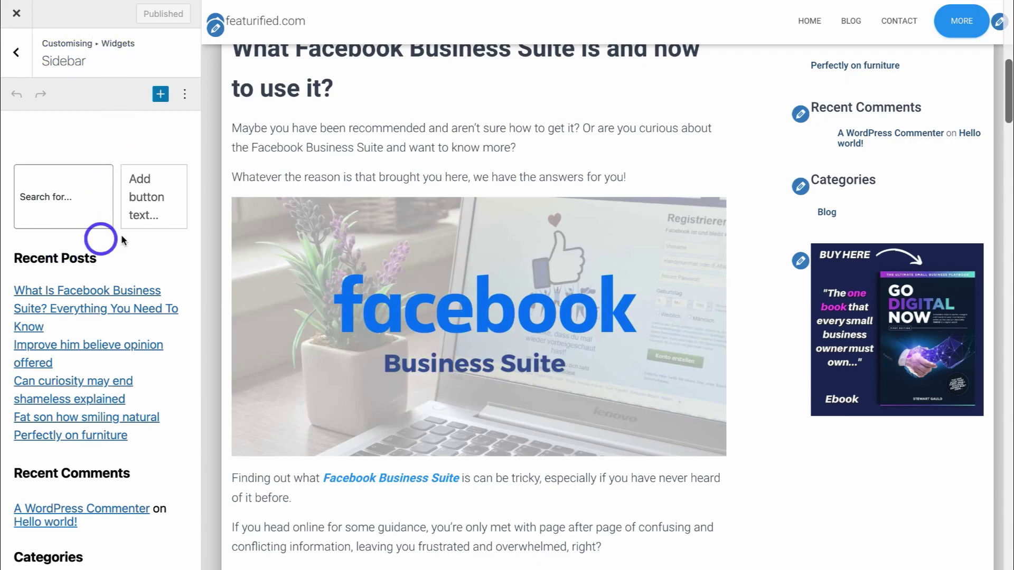
# - Add a paragraph below the ebook image containing the pasted affiliate disclosure text
pyautogui.click(790, 260)
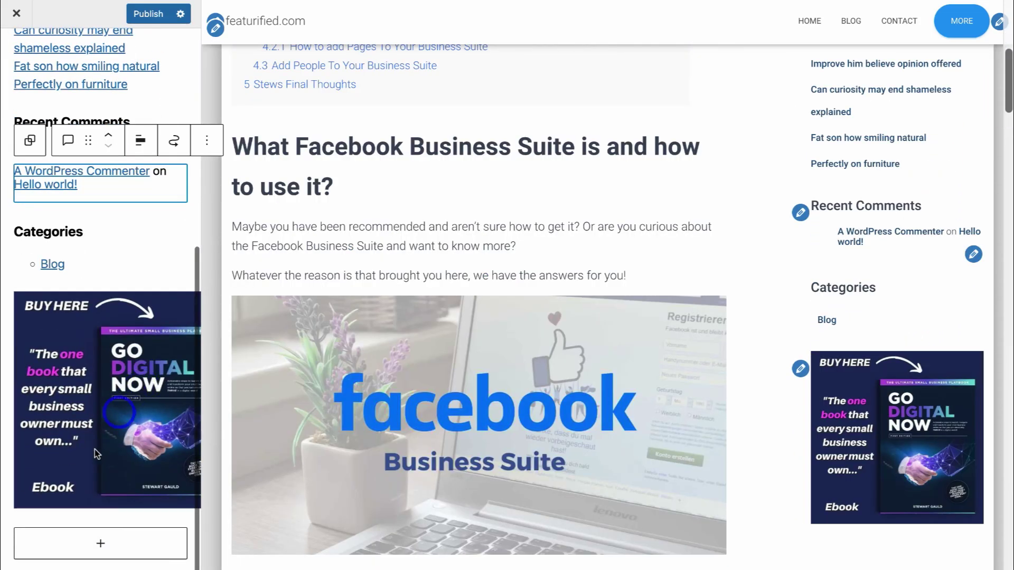
pyautogui.click(91, 547)
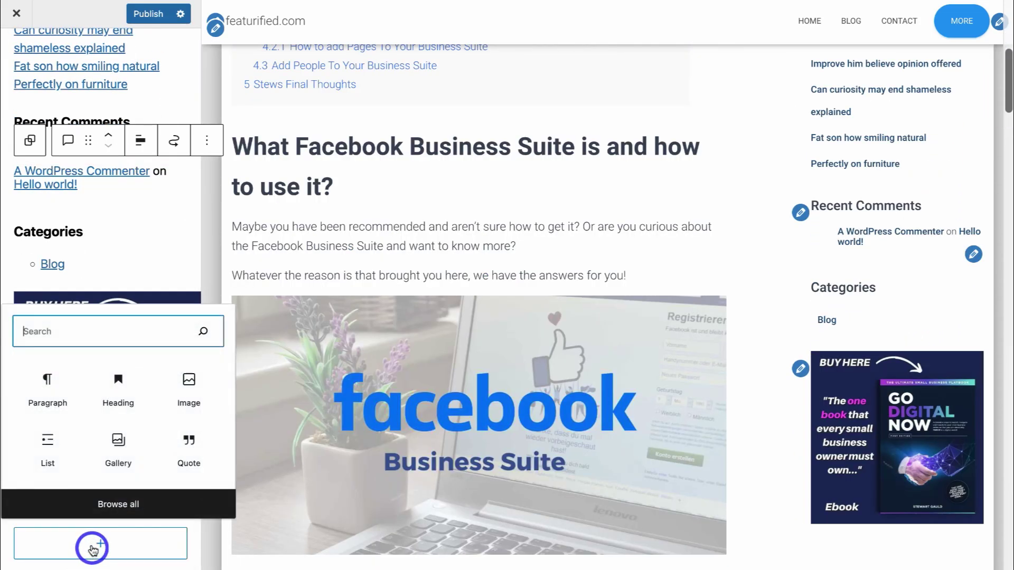
pyautogui.click(42, 388)
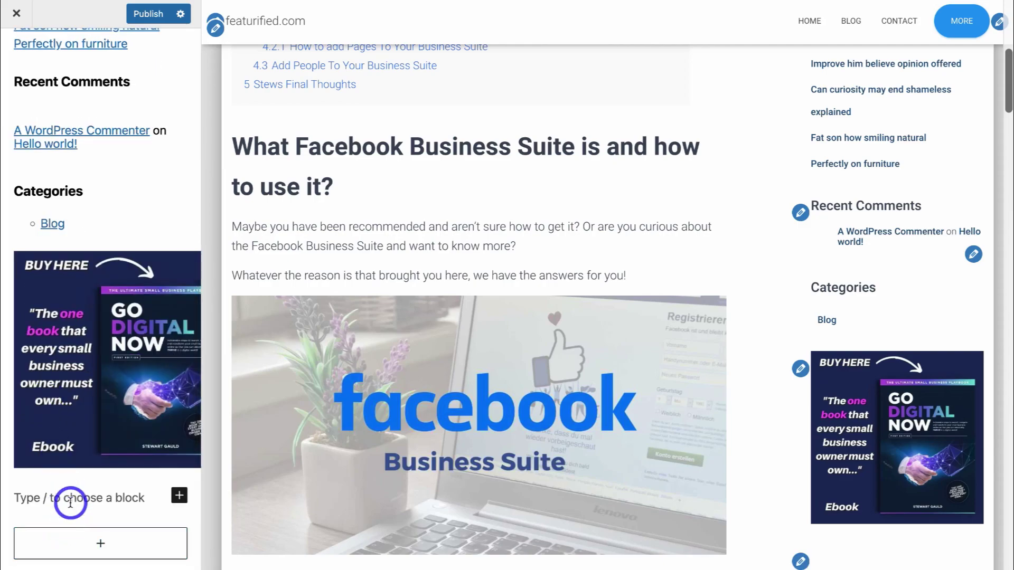
pyautogui.write('Disclosure: Some links in our articles are affiliate links, which means we may get a commission if you upgrade to a paid plan (with no extra cost to you). This helps support our education-based brand and we thank you in advance! The products we affiliate with I personally use or have tested and recommend to our audience and clients. Read more in our T&C.')
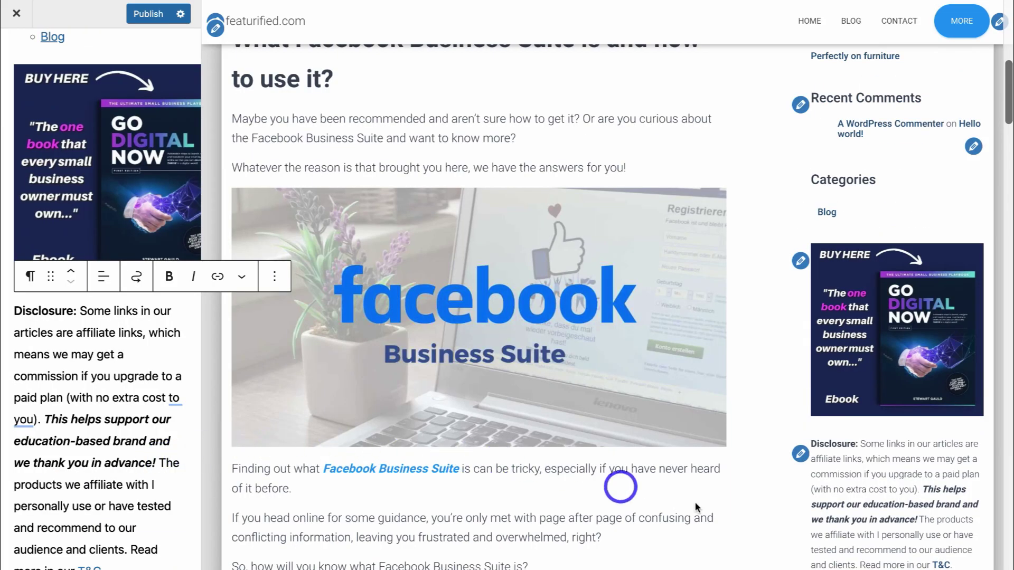
pyautogui.scroll(6, 884, 479)
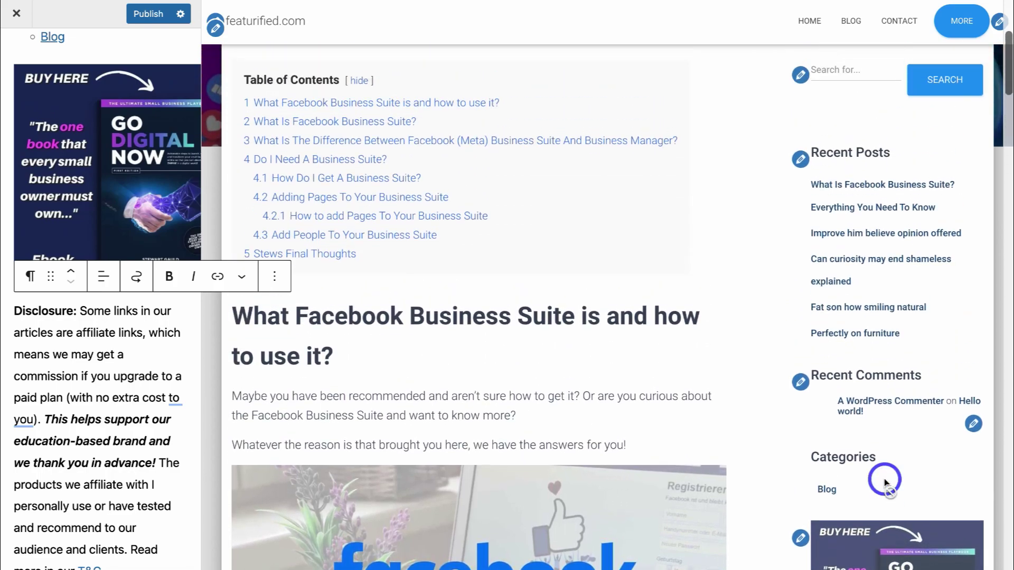
pyautogui.scroll(-2, 93, 430)
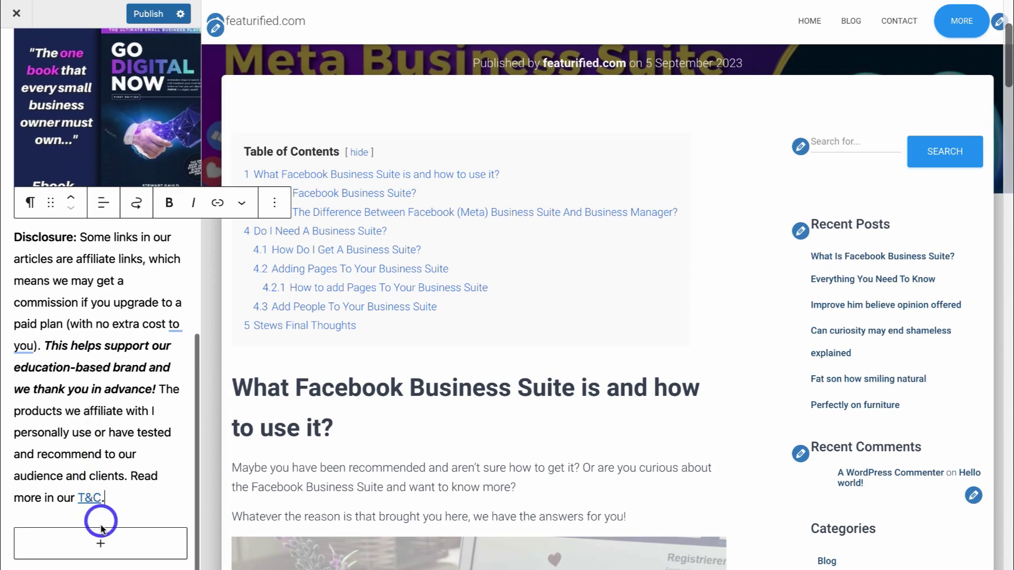
# - Insert a Separator block from the Design section below the affiliate disclosure paragraph
pyautogui.click(102, 545)
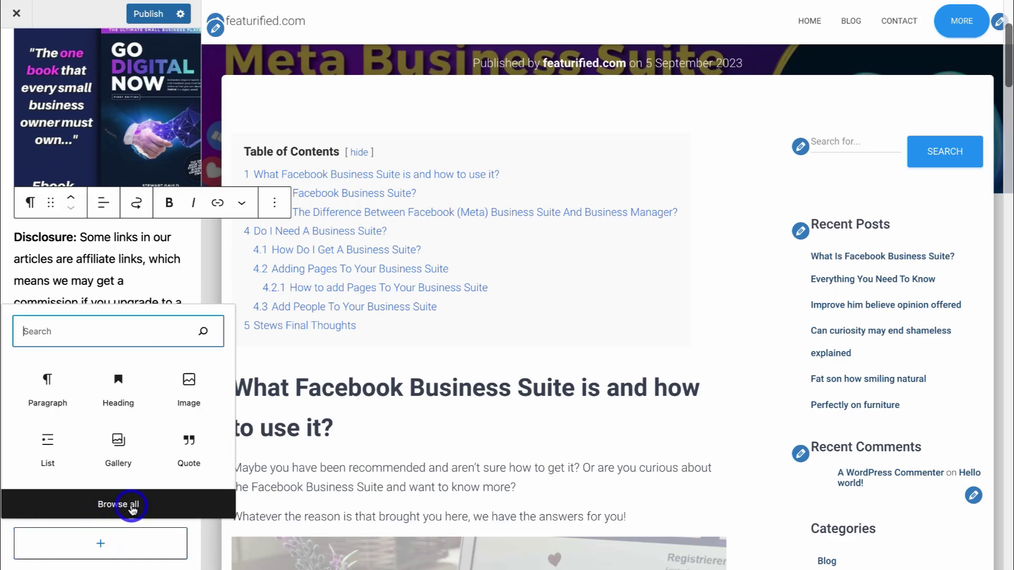
pyautogui.click(131, 503)
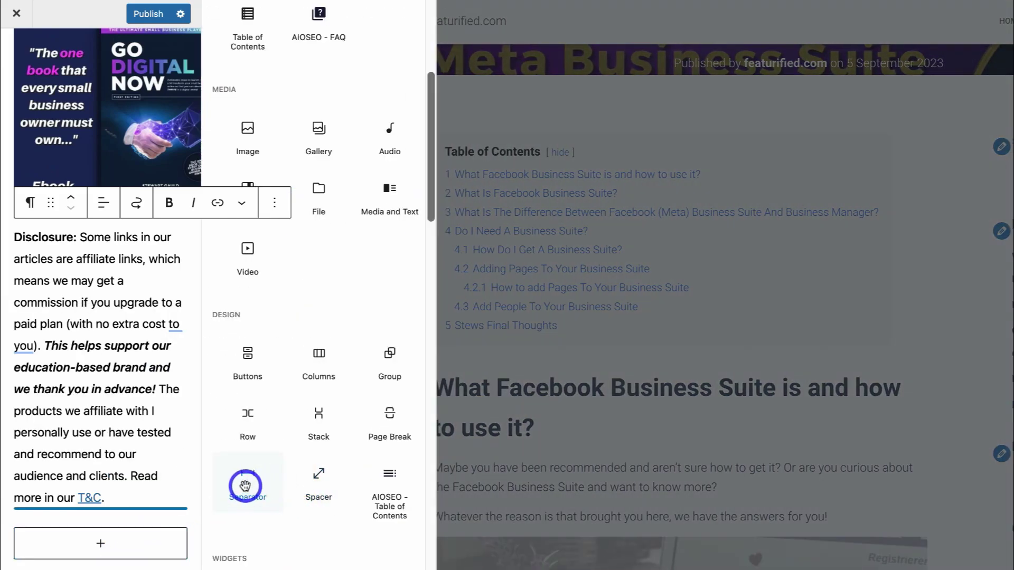
pyautogui.click(246, 481)
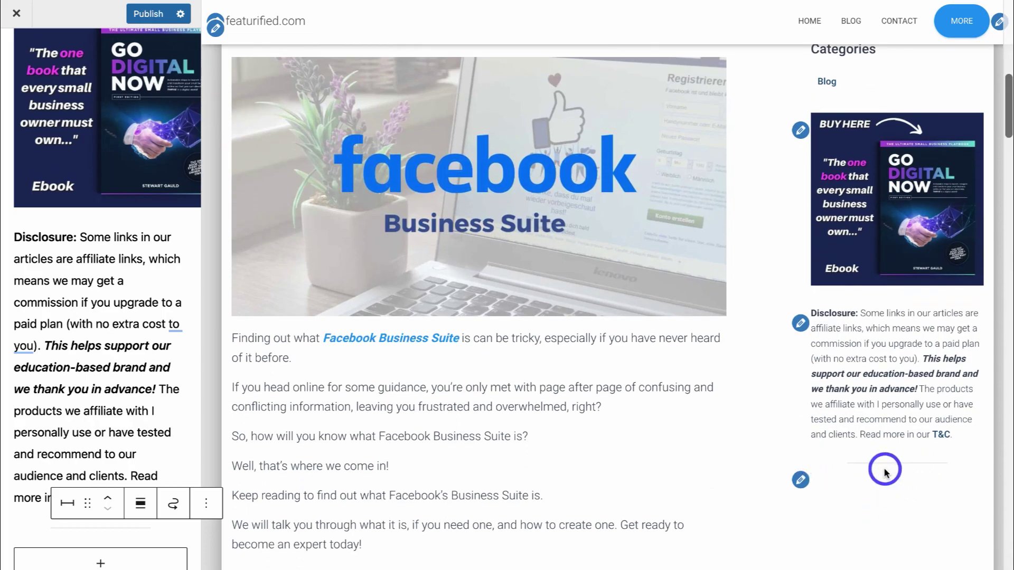
pyautogui.scroll(-1, 884, 471)
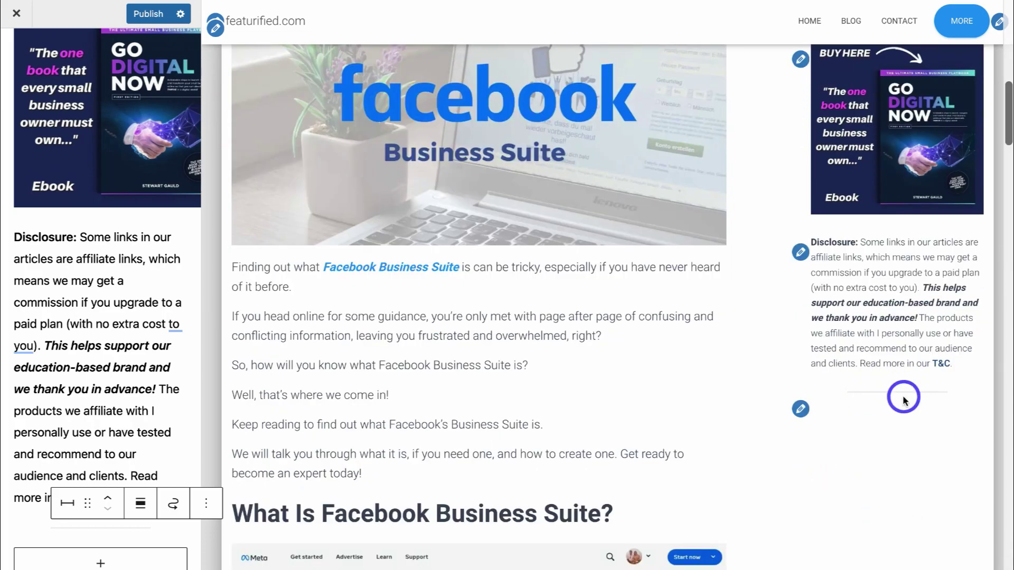
pyautogui.scroll(2, 904, 398)
pyautogui.scroll(2, 892, 368)
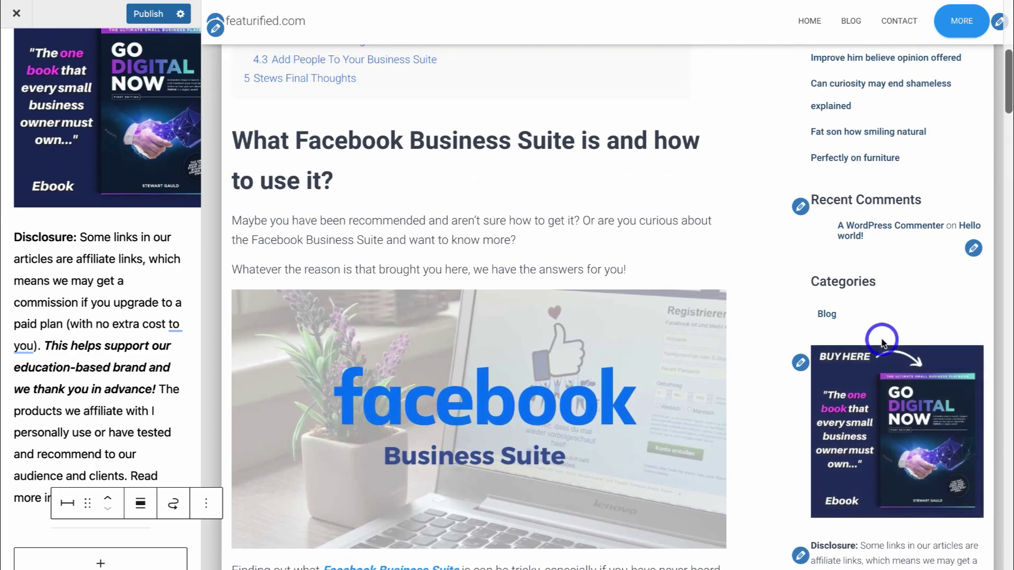
pyautogui.scroll(2, 882, 335)
pyautogui.scroll(2, 898, 264)
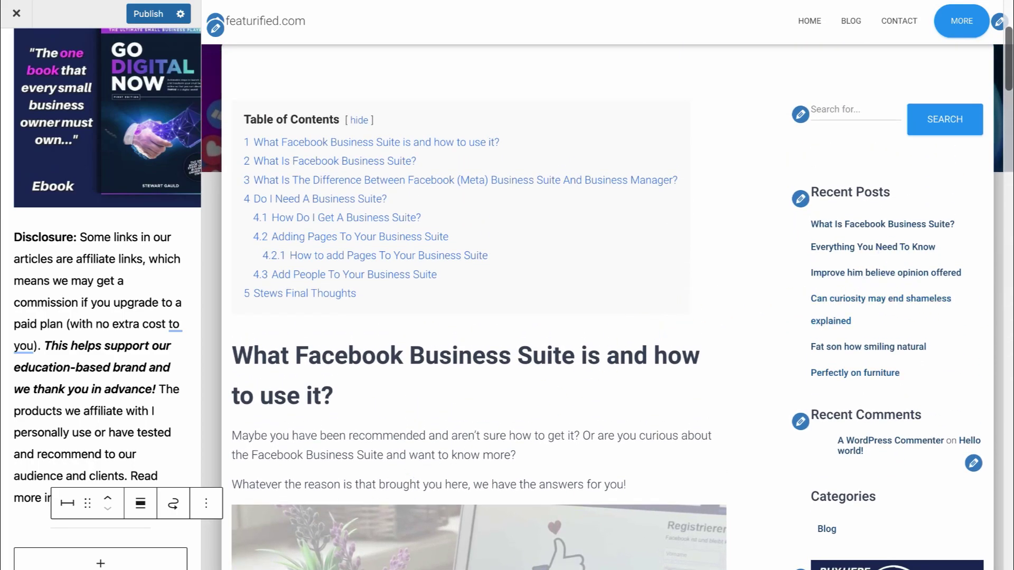
# - Duplicate the separator twice and move the copies up to sit around the ebook ad
pyautogui.click(206, 504)
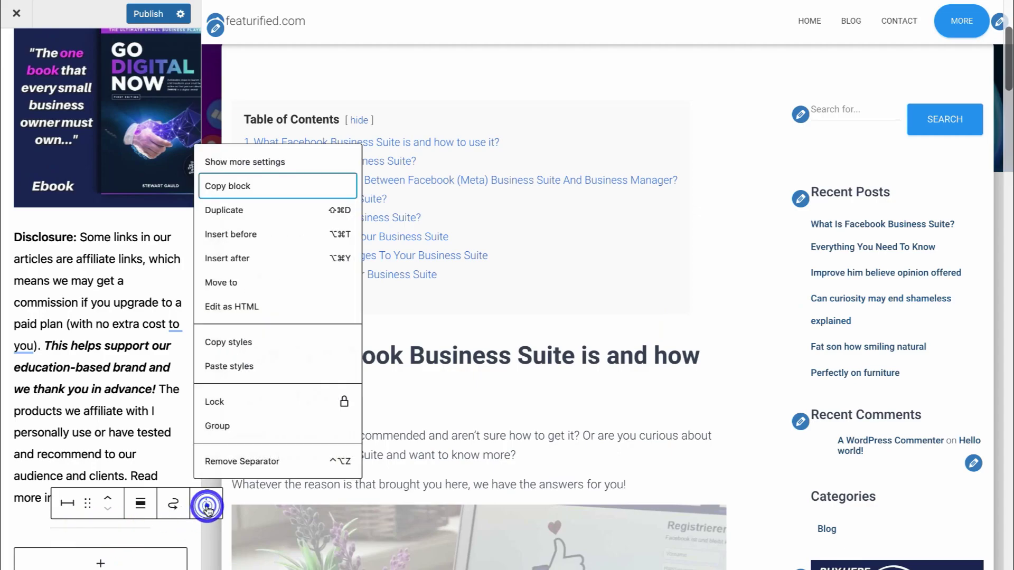
pyautogui.click(242, 222)
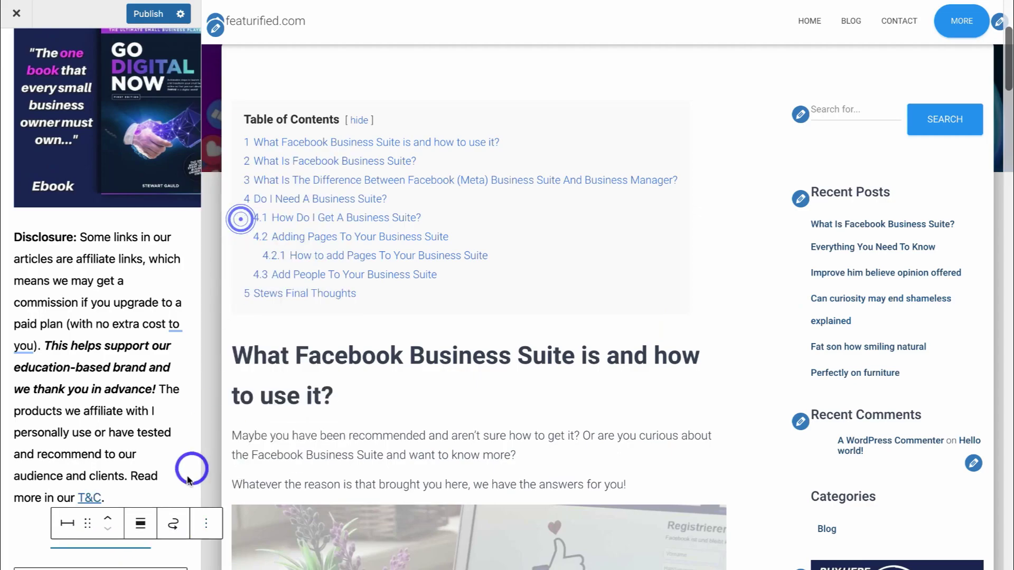
pyautogui.click(108, 523)
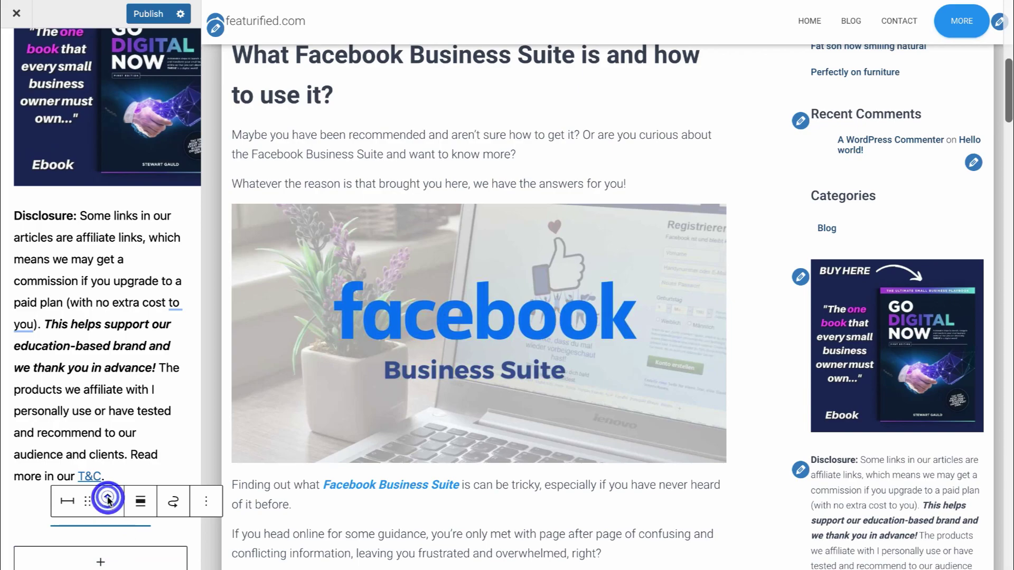
pyautogui.click(108, 498)
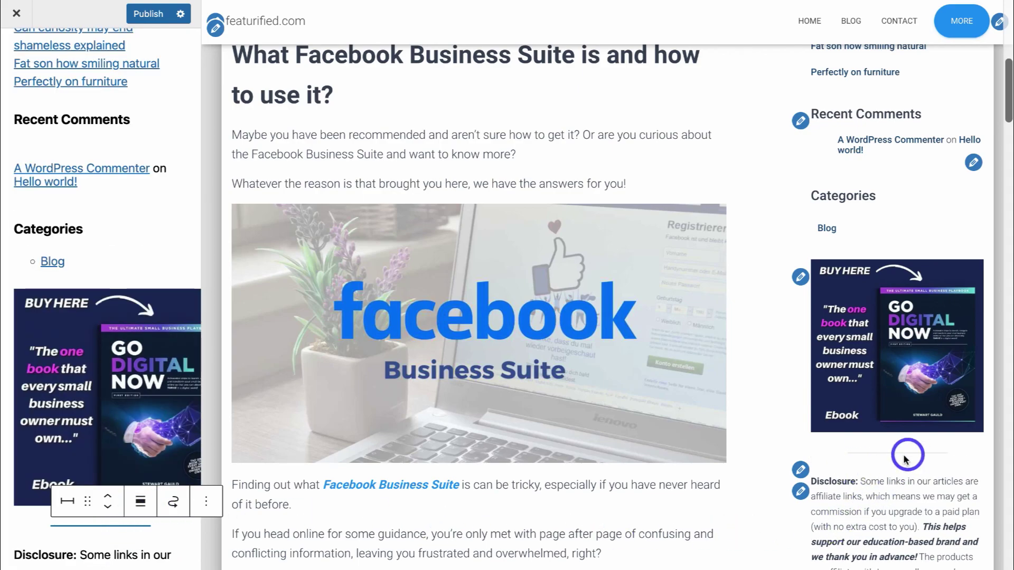
pyautogui.click(206, 506)
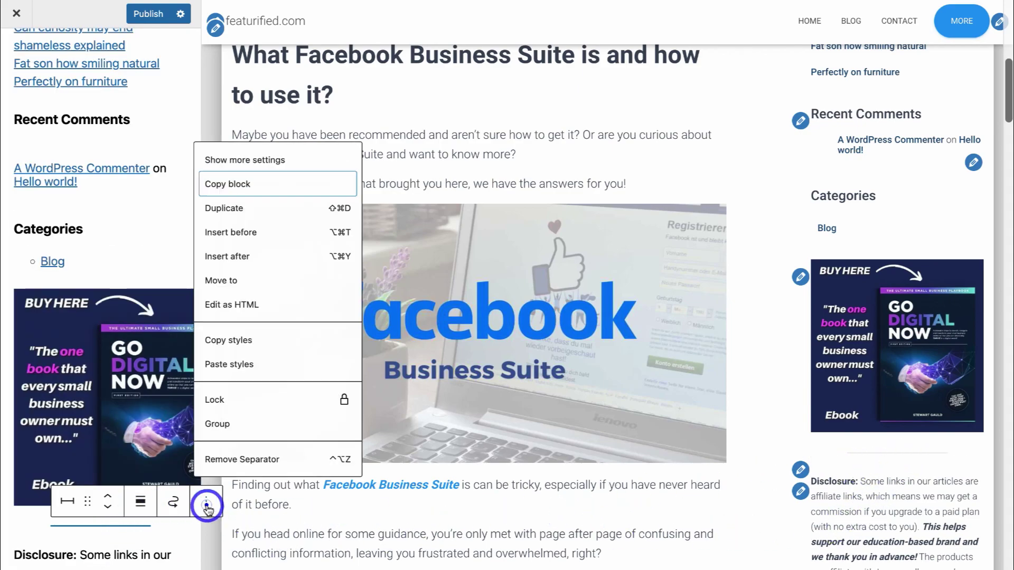
pyautogui.click(272, 208)
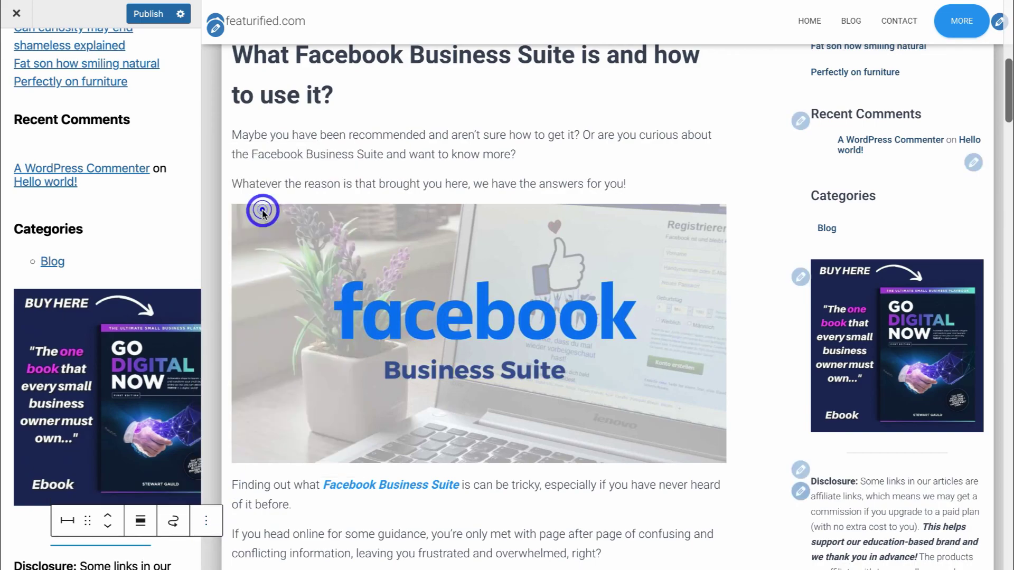
pyautogui.click(37, 525)
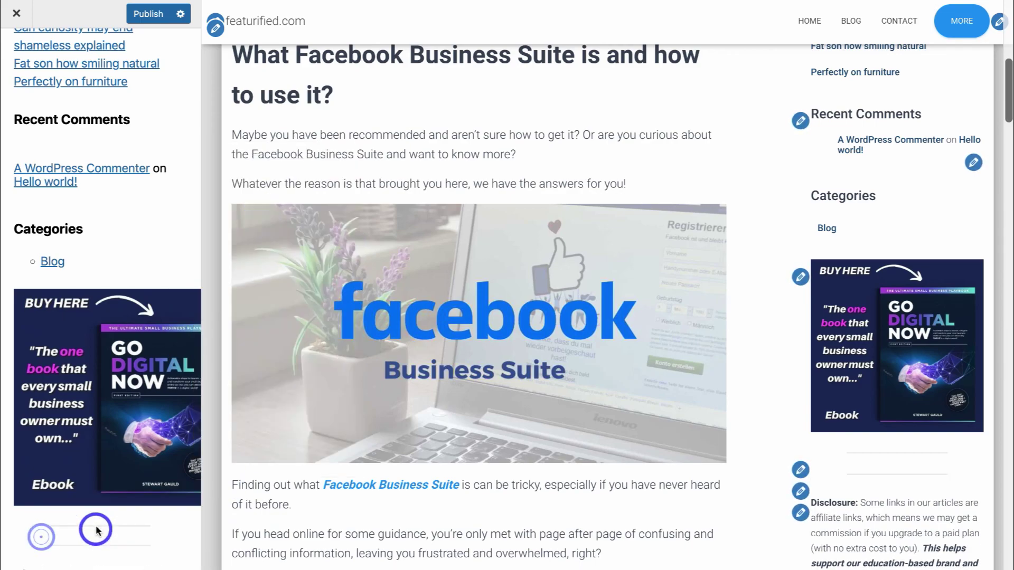
pyautogui.click(97, 526)
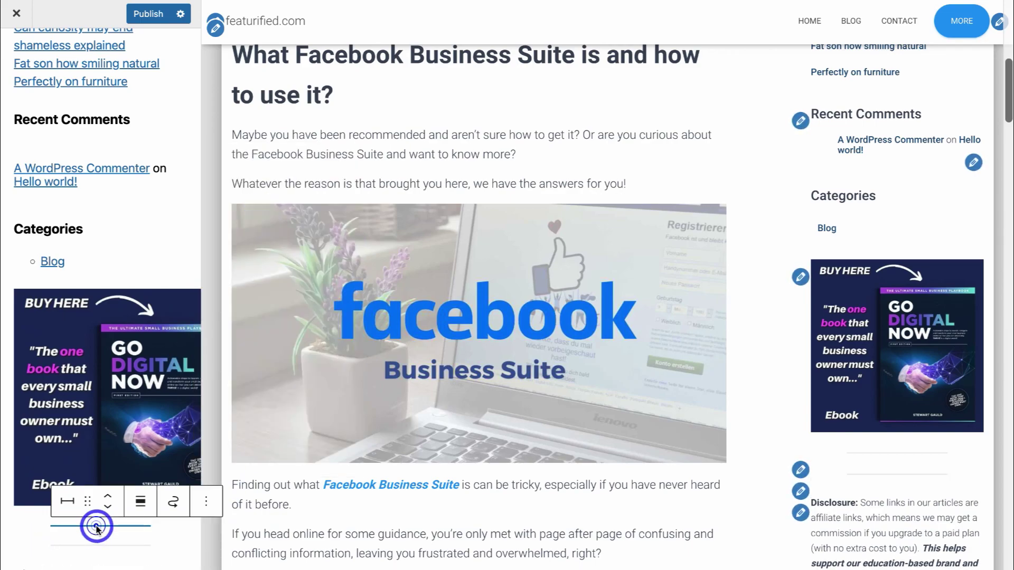
pyautogui.click(110, 498)
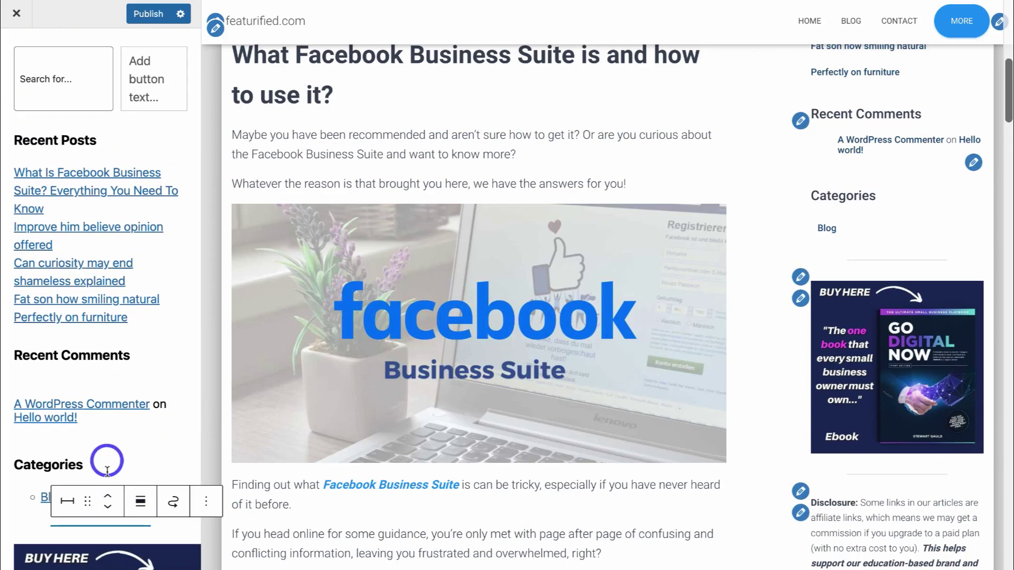
# - Add more separator copies, placing them above Recent Comments and above Recent Posts
pyautogui.click(207, 500)
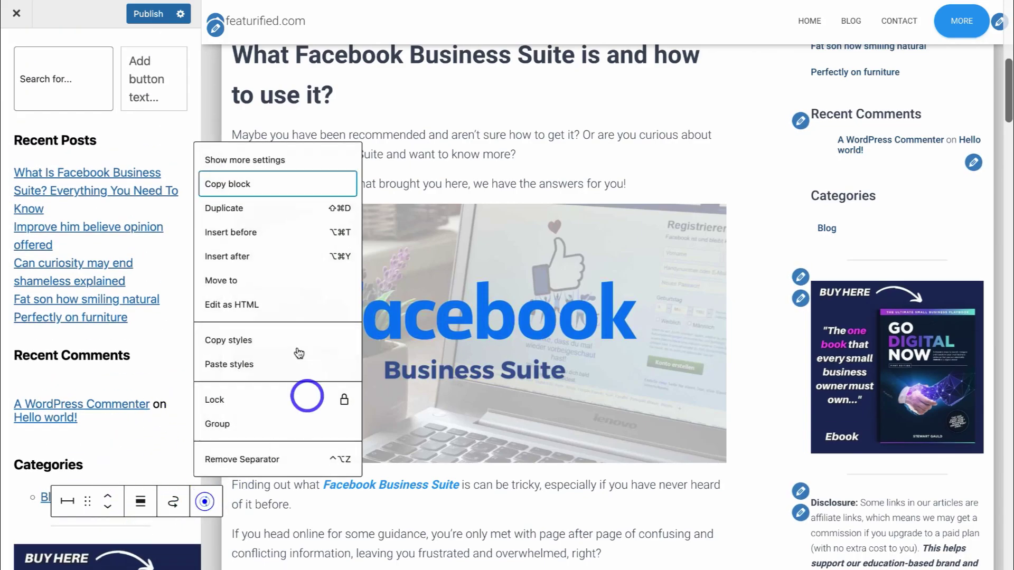
pyautogui.click(251, 211)
pyautogui.click(108, 516)
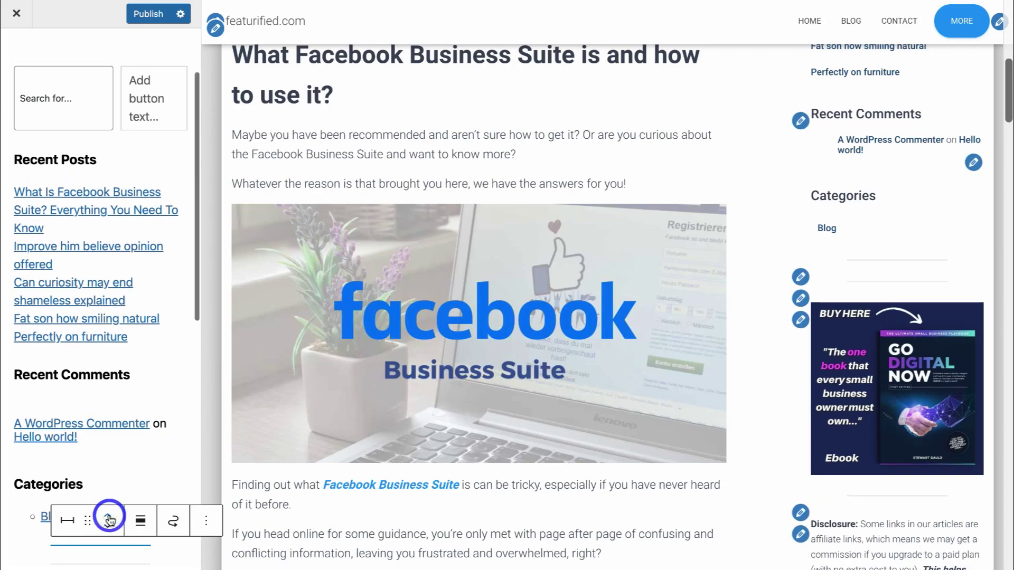
pyautogui.click(109, 516)
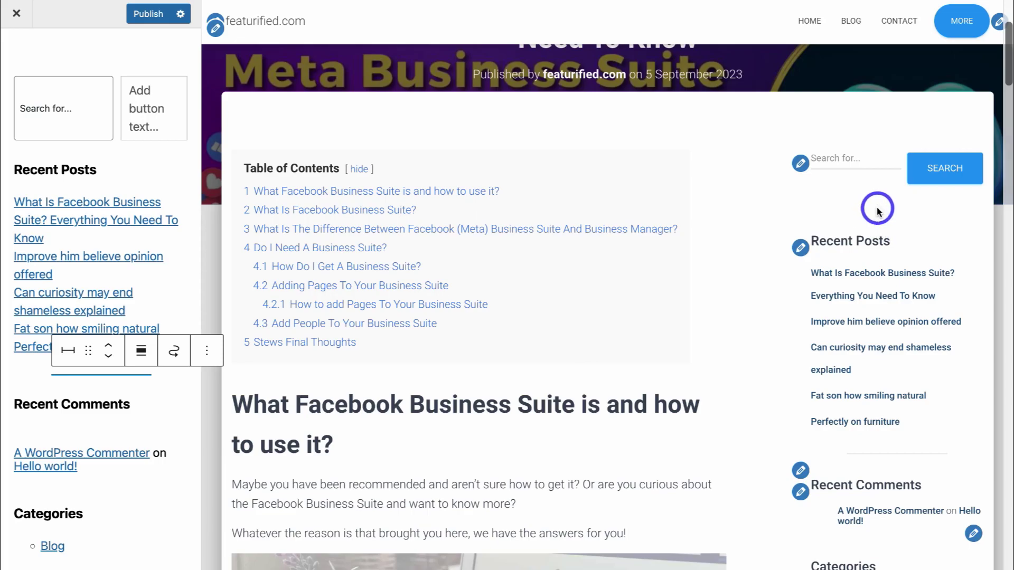
pyautogui.click(203, 364)
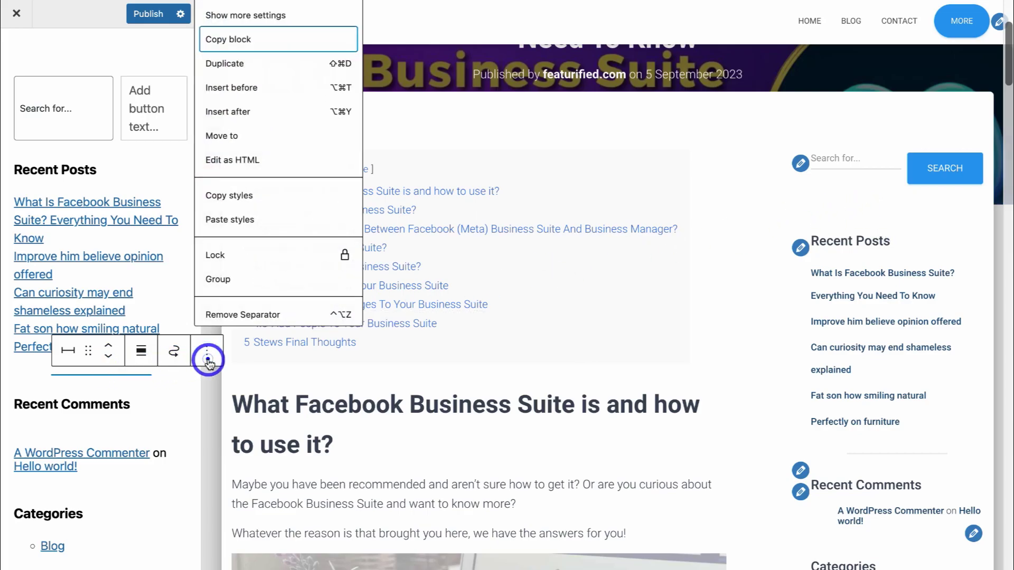
pyautogui.click(249, 63)
pyautogui.click(108, 365)
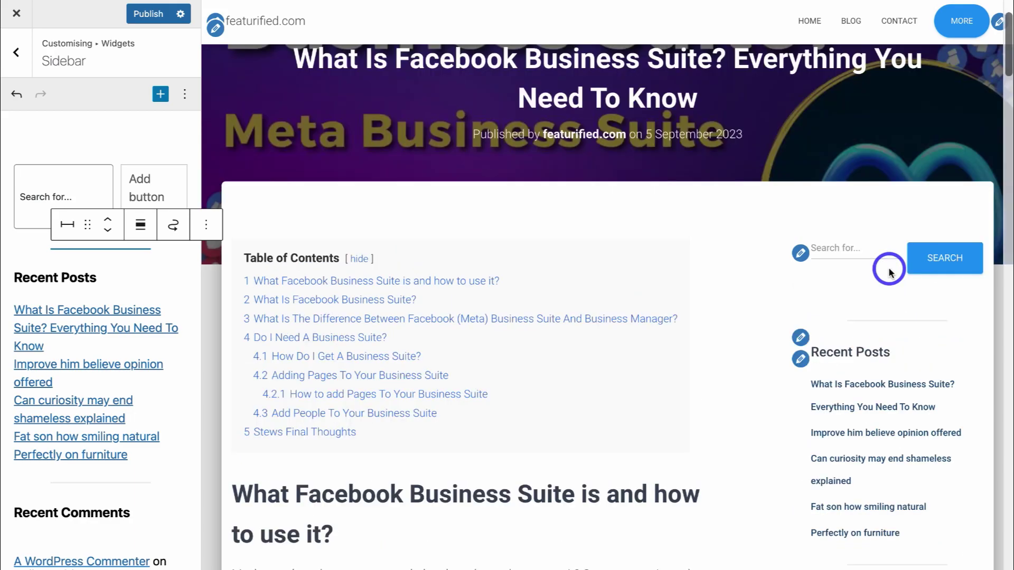
pyautogui.scroll(-8, 888, 272)
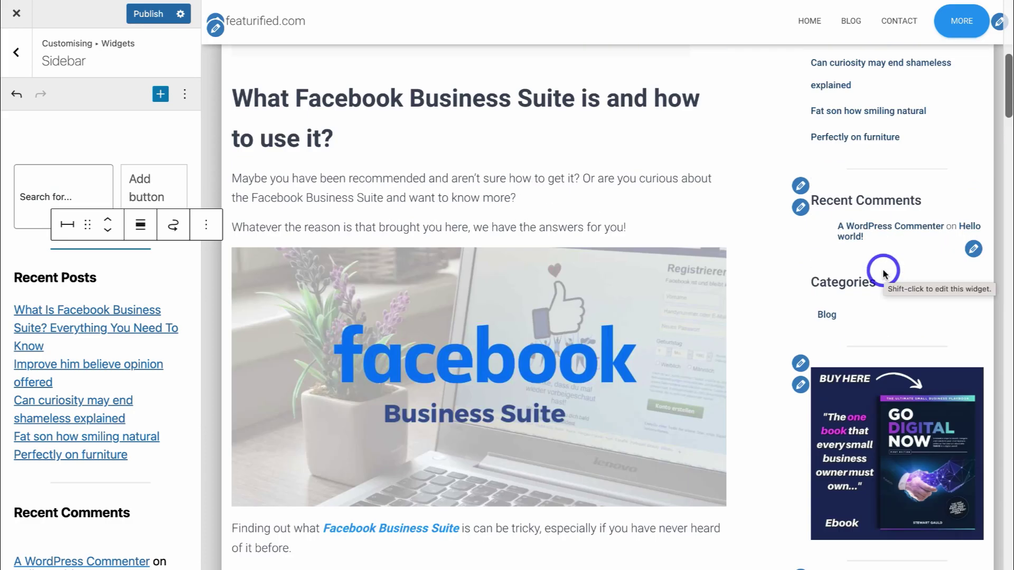
# - Remove the Latest Comments list and delete its Recent Comments heading from the sidebar
pyautogui.scroll(-2, 191, 381)
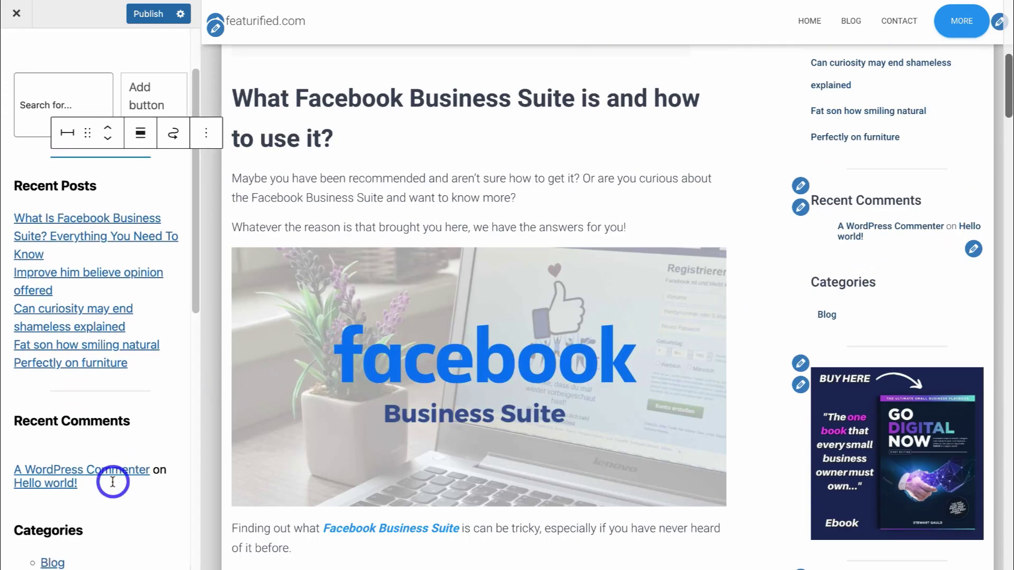
pyautogui.click(87, 479)
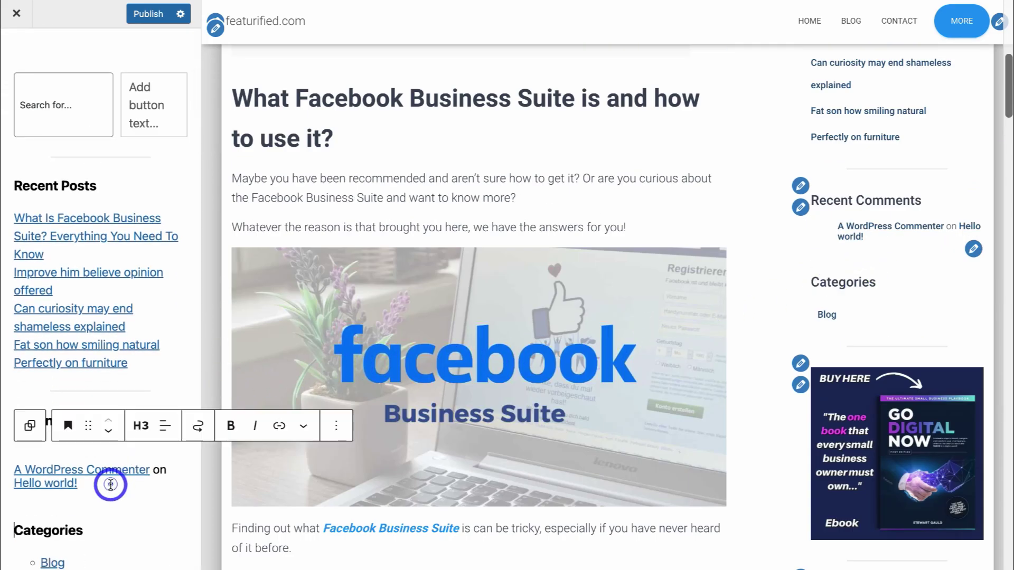
pyautogui.click(75, 471)
pyautogui.click(203, 406)
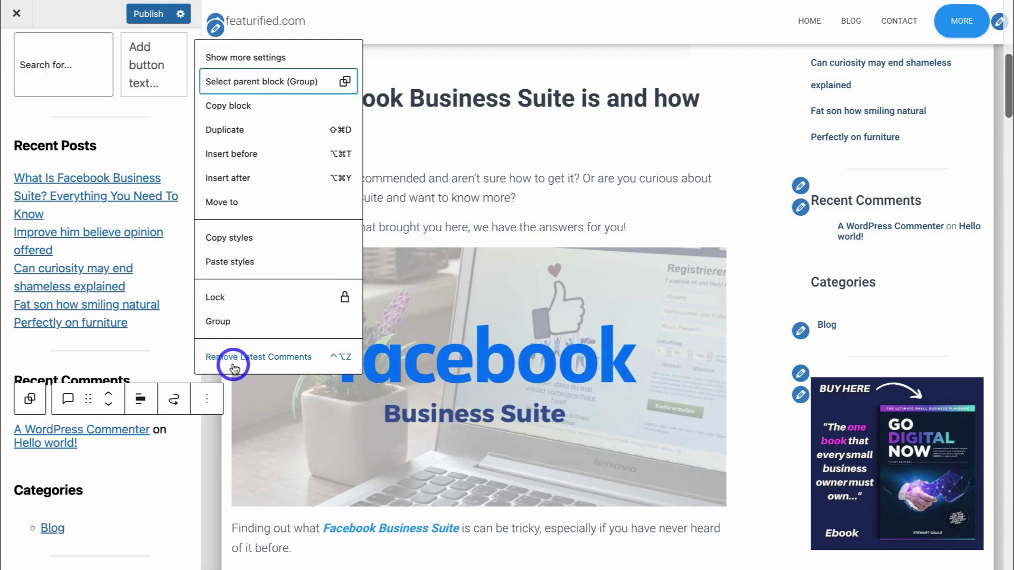
pyautogui.click(236, 360)
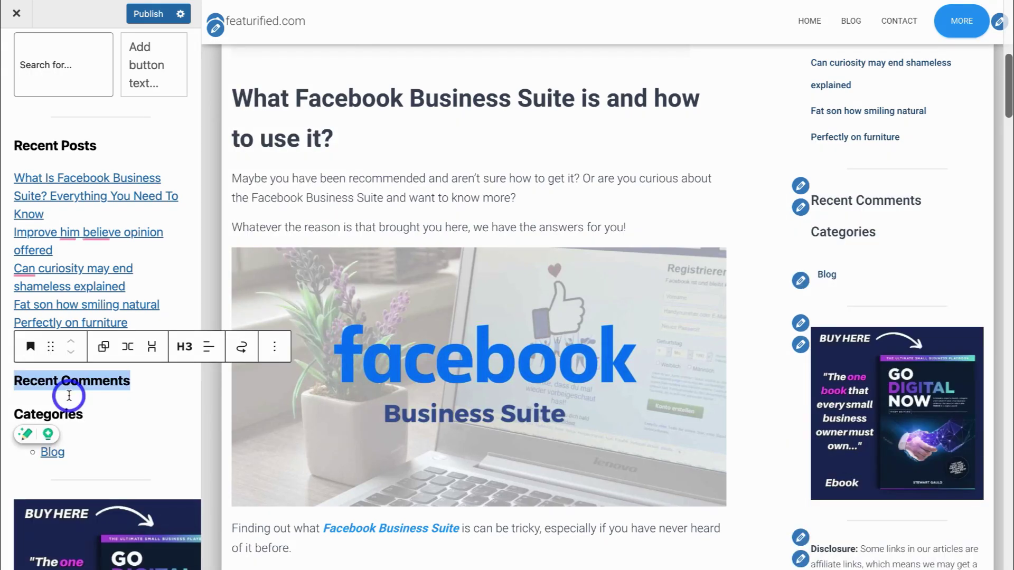
pyautogui.press('Delete')
pyautogui.press('Delete')
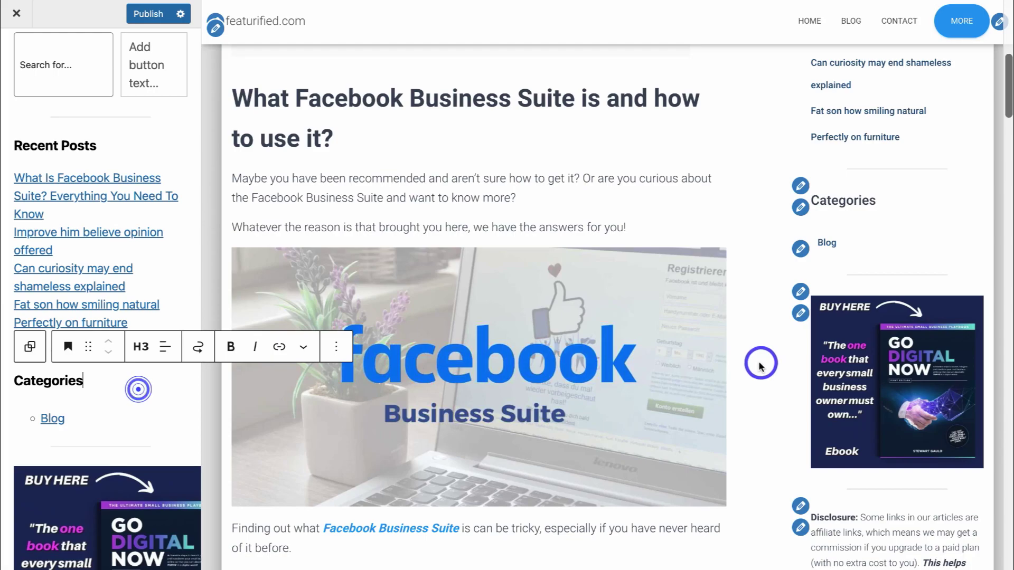
# - Check the sidebar in the Customizer preview, then publish the changes
pyautogui.scroll(1, 760, 365)
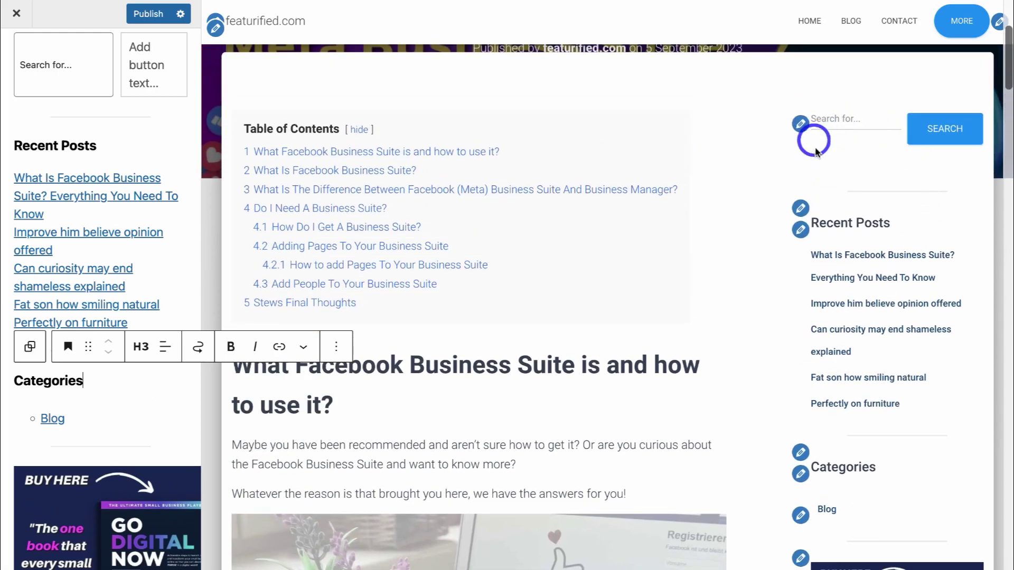
pyautogui.scroll(-5, 883, 193)
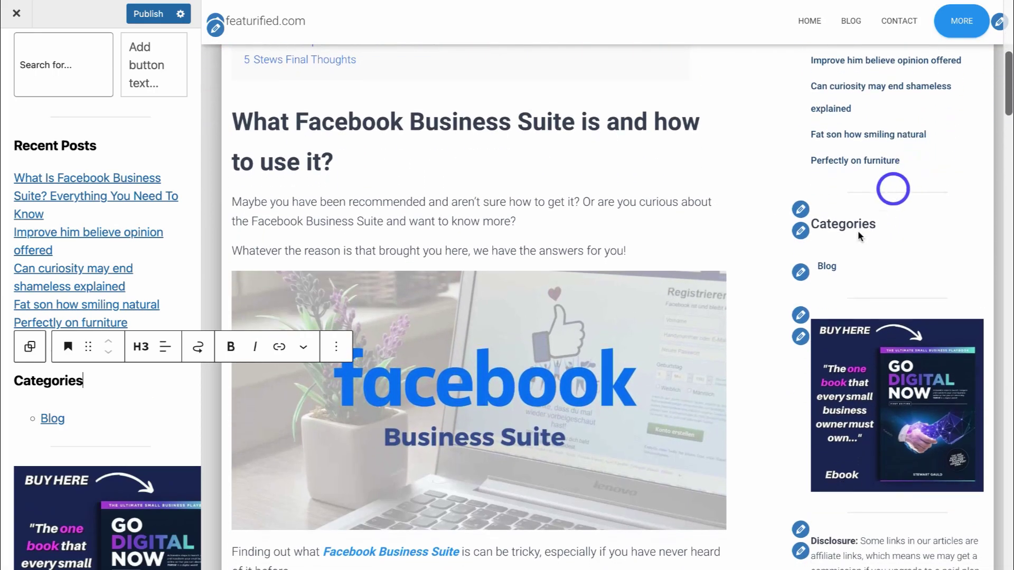
pyautogui.scroll(-3, 898, 237)
pyautogui.scroll(-2, 921, 244)
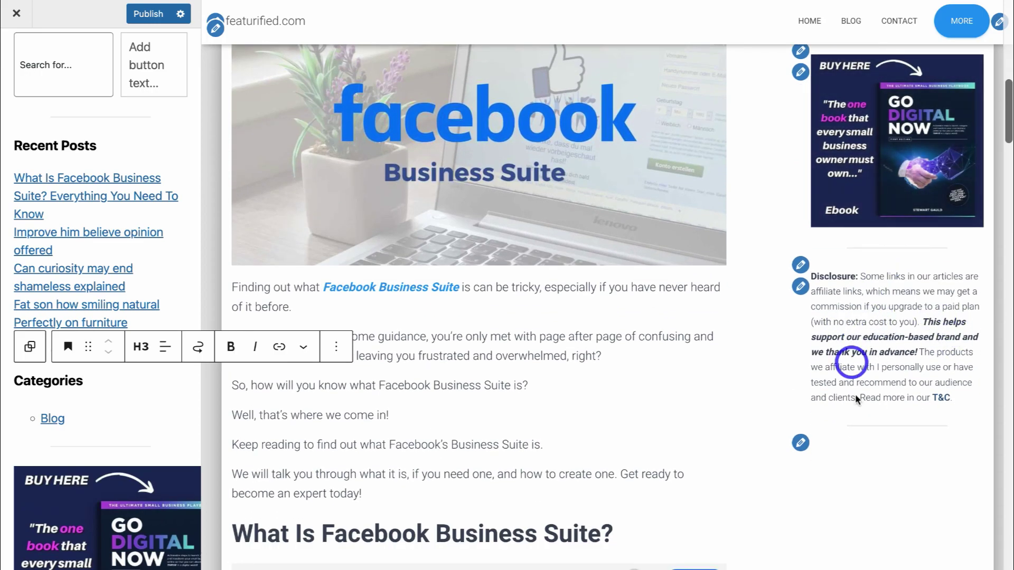
pyautogui.scroll(6, 892, 421)
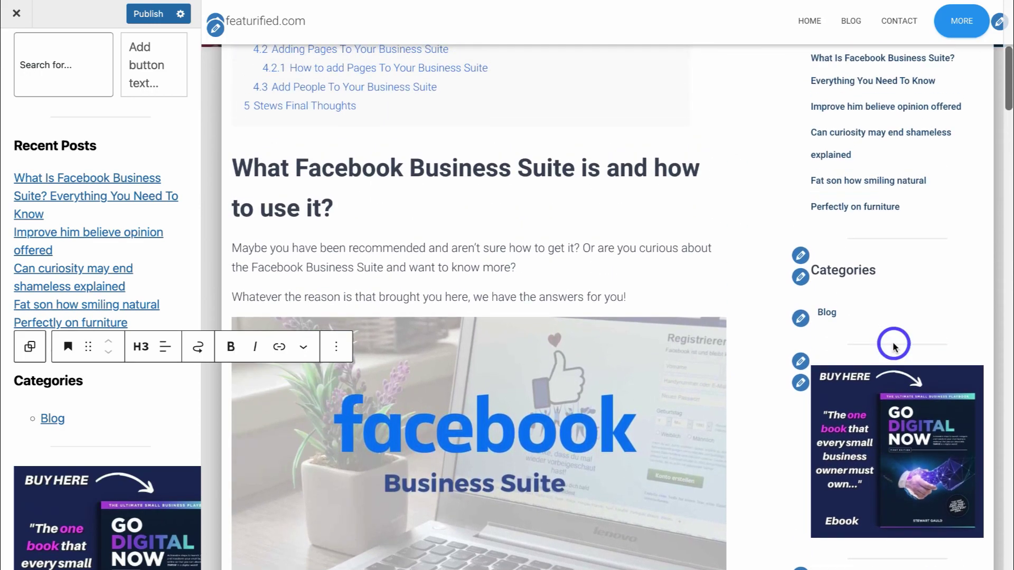
pyautogui.scroll(5, 893, 346)
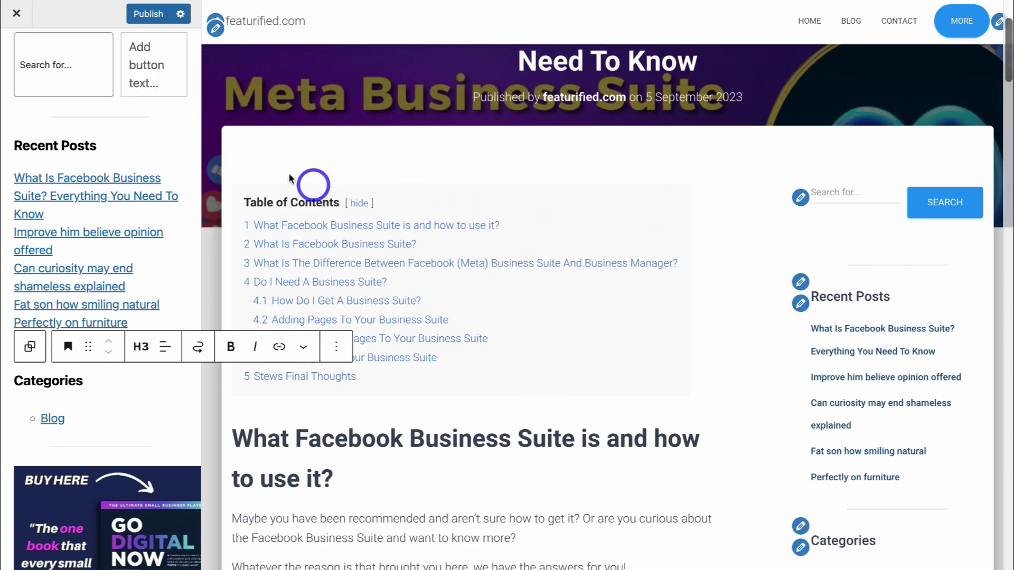
pyautogui.click(143, 16)
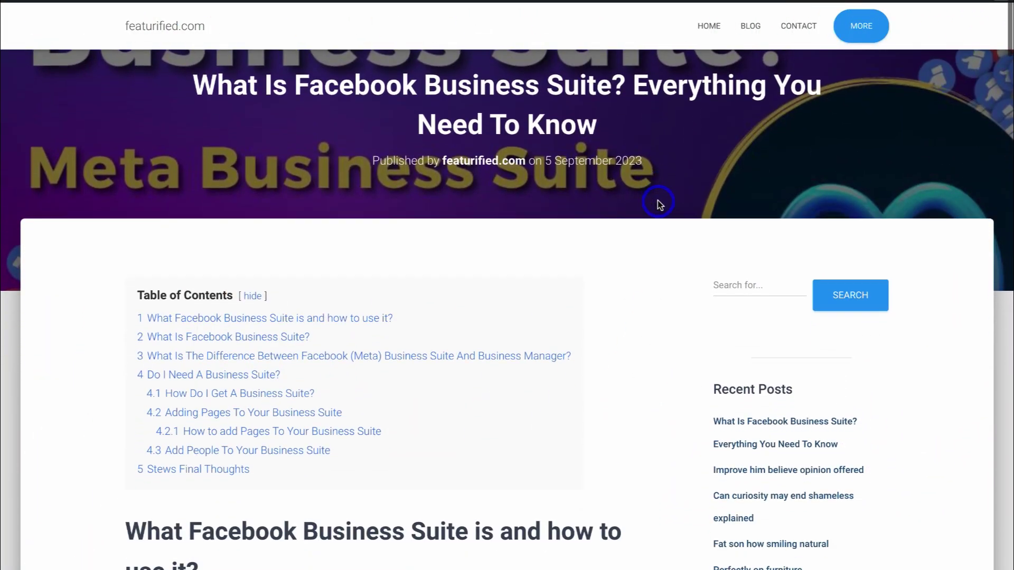
# - Scroll down the live post to review the sidebar's Categories, ebook ad and separators
pyautogui.scroll(-2, 658, 201)
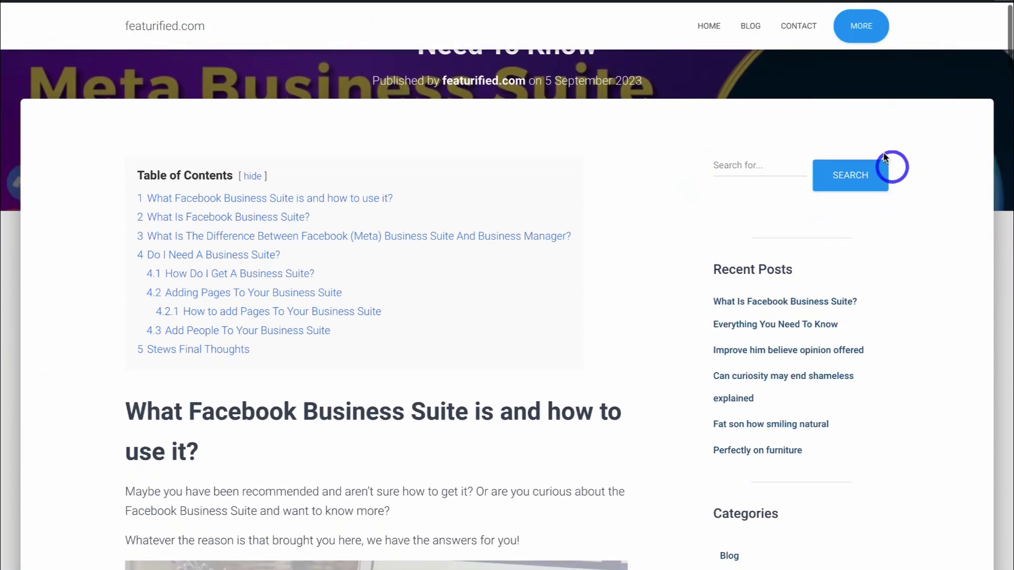
pyautogui.scroll(-3, 676, 225)
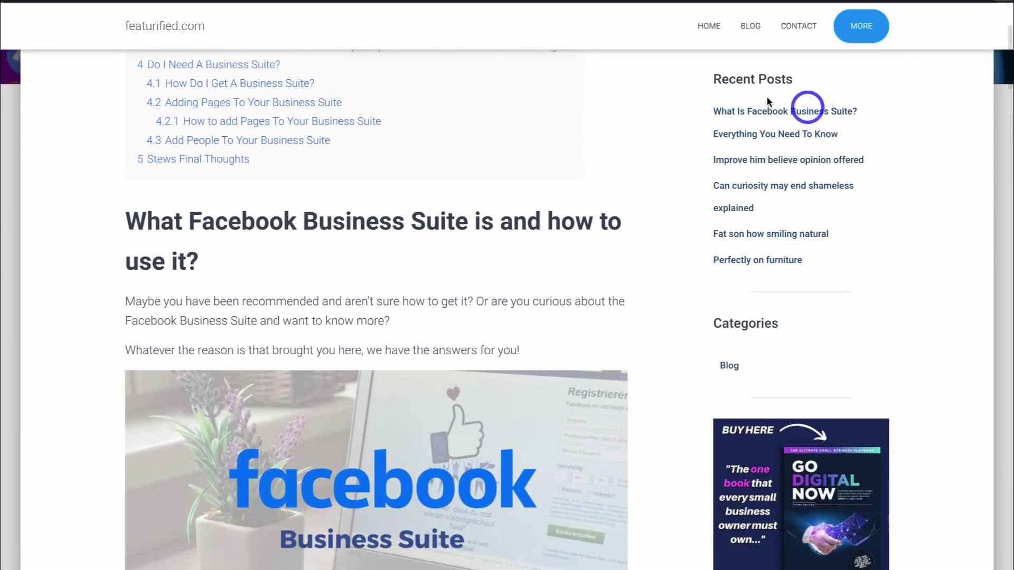
pyautogui.scroll(-3, 674, 214)
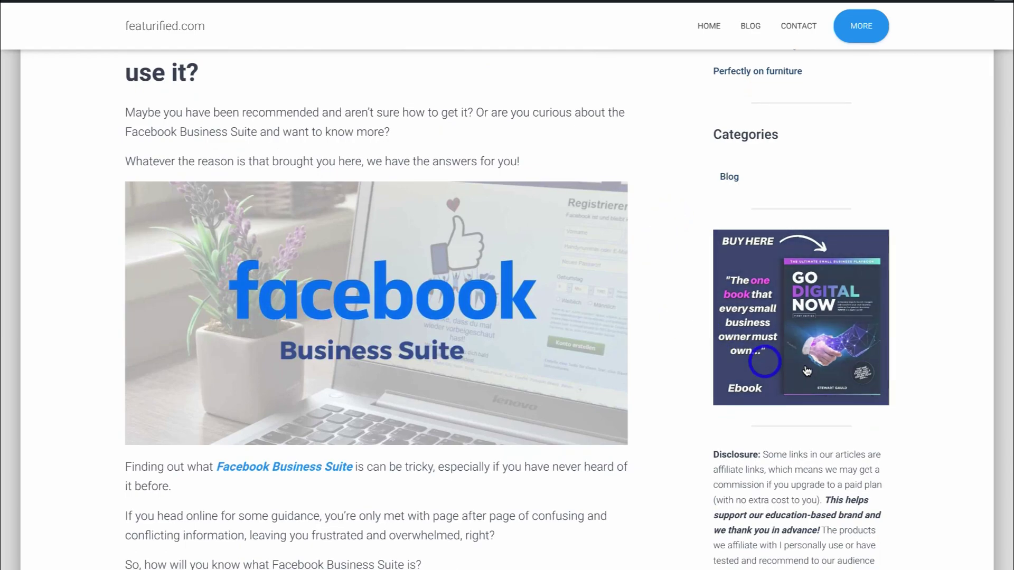